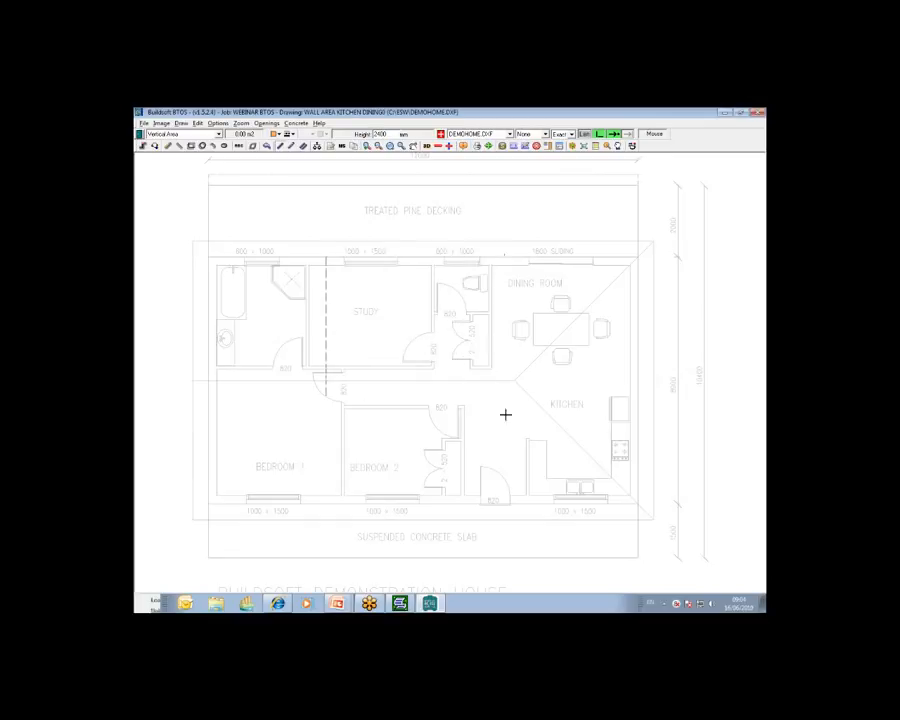
Trace the upper dining room wall, the full outer side wall and the lower kitchen wall up to the short kitchen partition
click(652, 507)
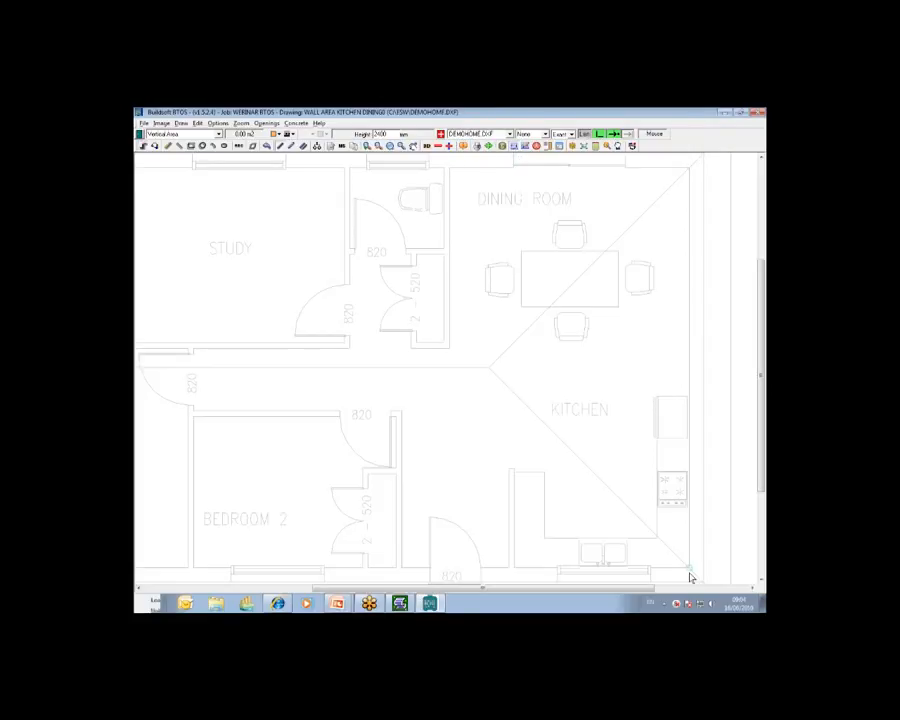
click(453, 174)
click(688, 172)
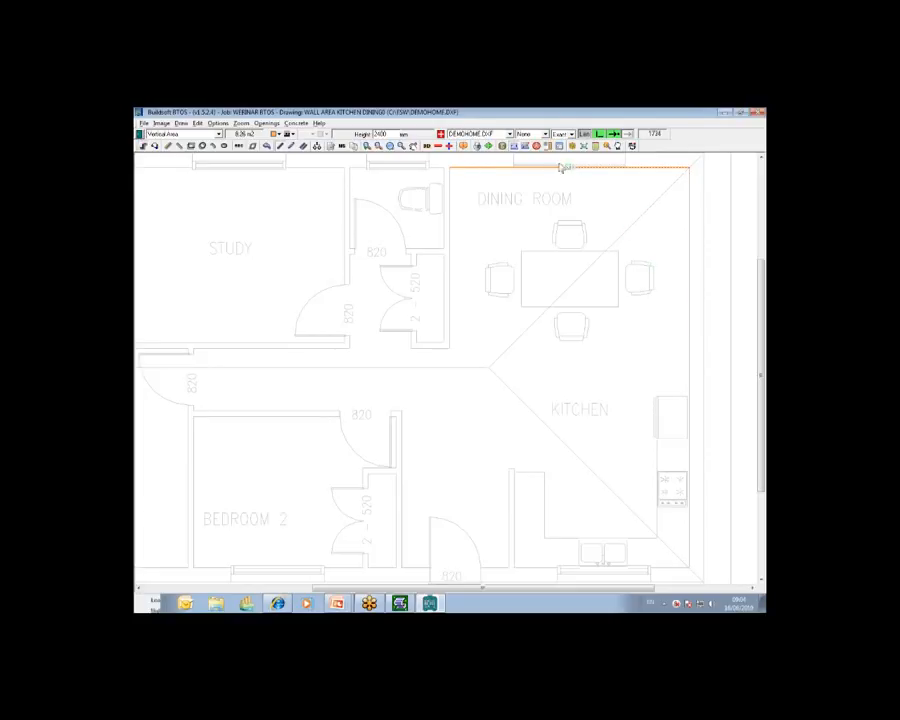
click(688, 567)
click(514, 567)
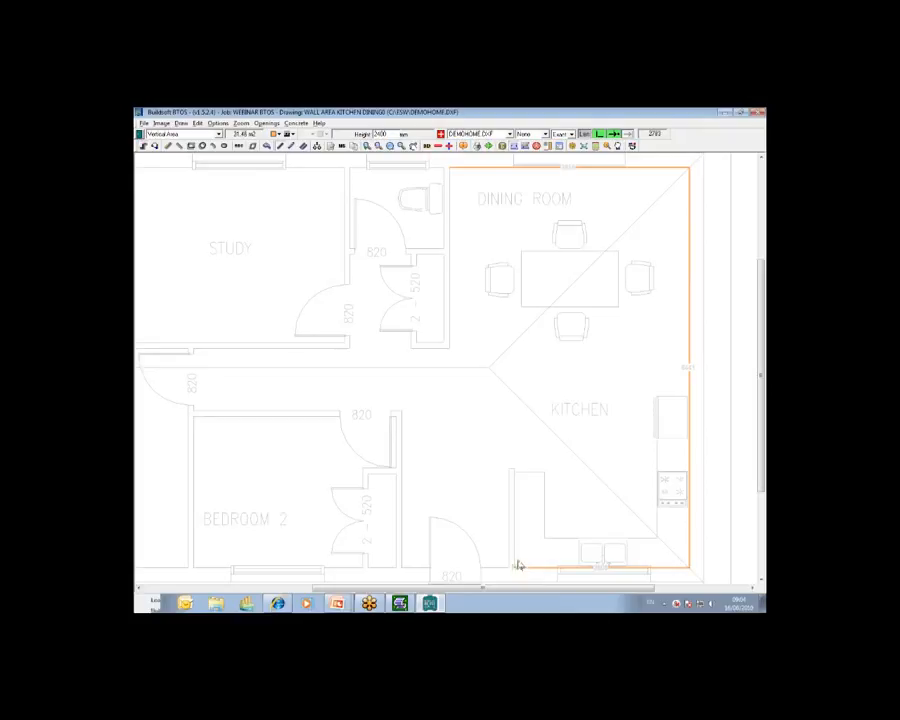
Continue the wall trace around the short kitchen partition, along the entry door wall and up Bedroom 2's side wall to the hallway corner
click(515, 473)
click(509, 568)
click(402, 568)
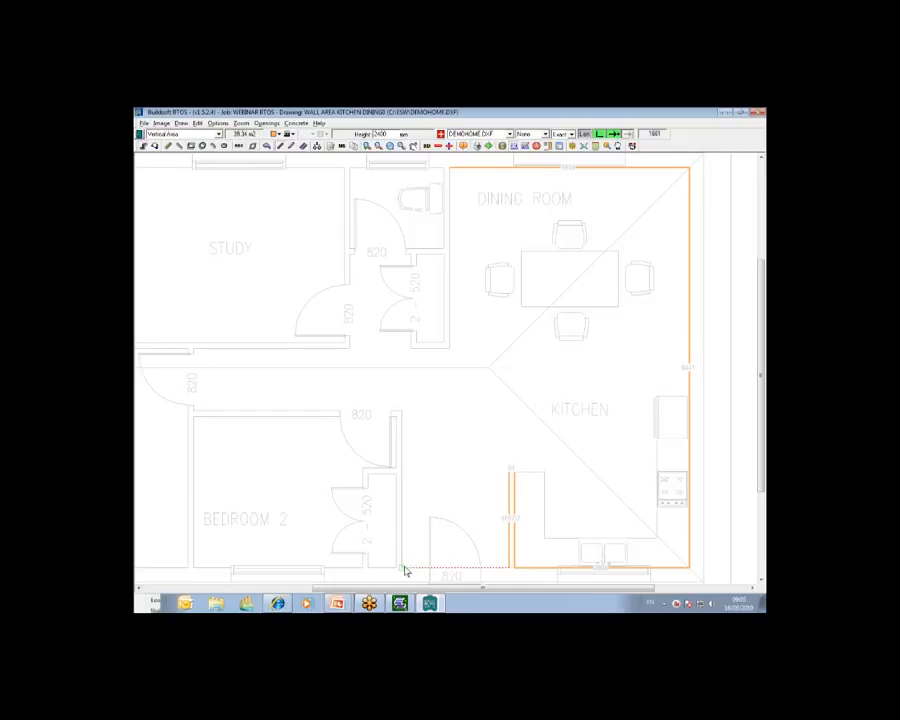
click(401, 411)
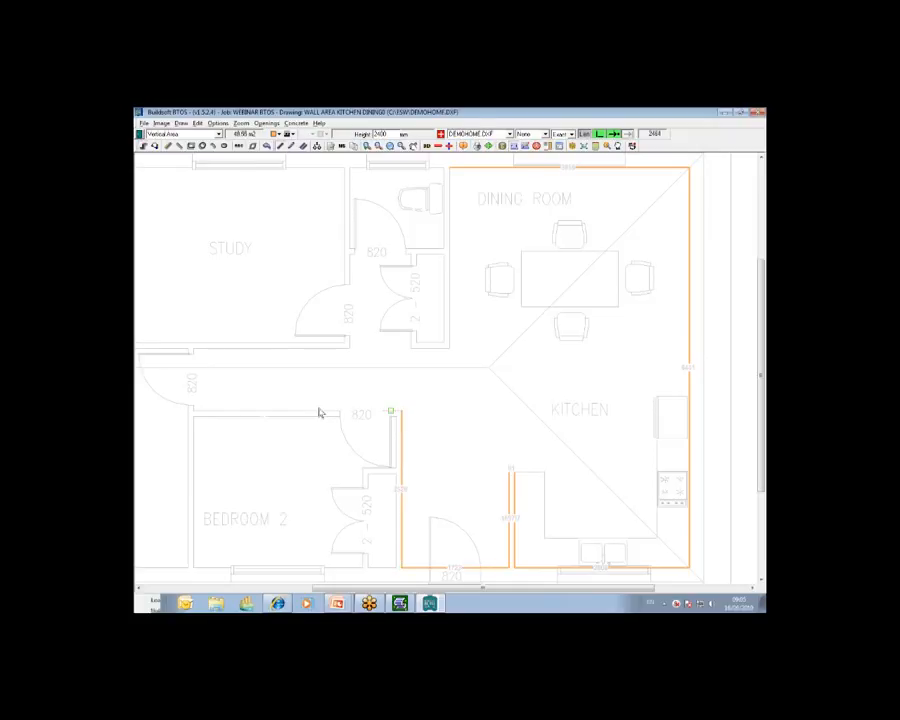
Trace both sides and the end of the hallway, then close the shape at the dining room's starting corner
click(194, 411)
click(194, 349)
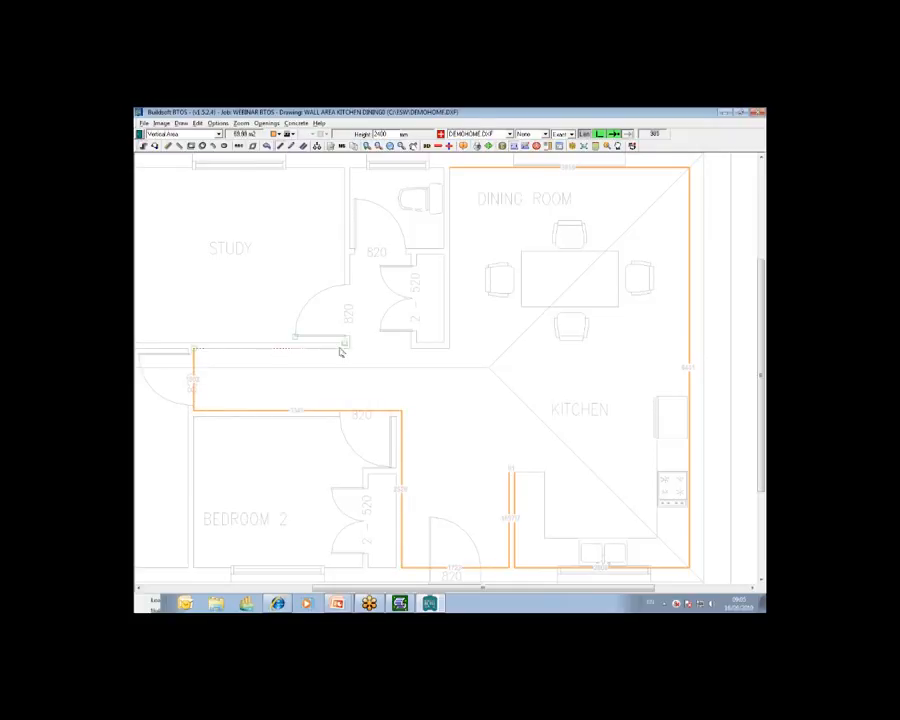
click(450, 350)
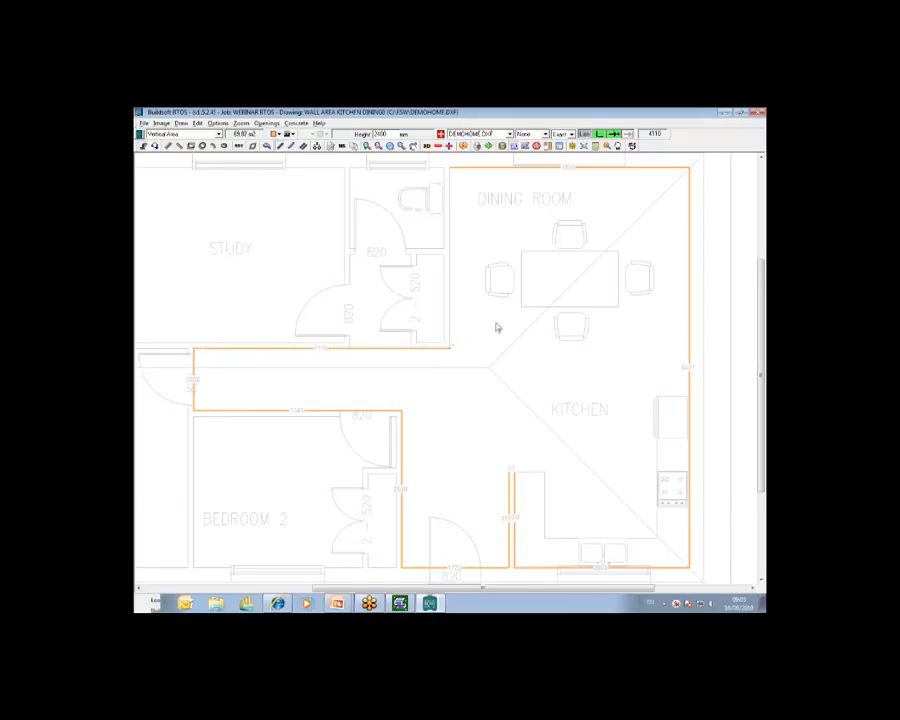
click(451, 171)
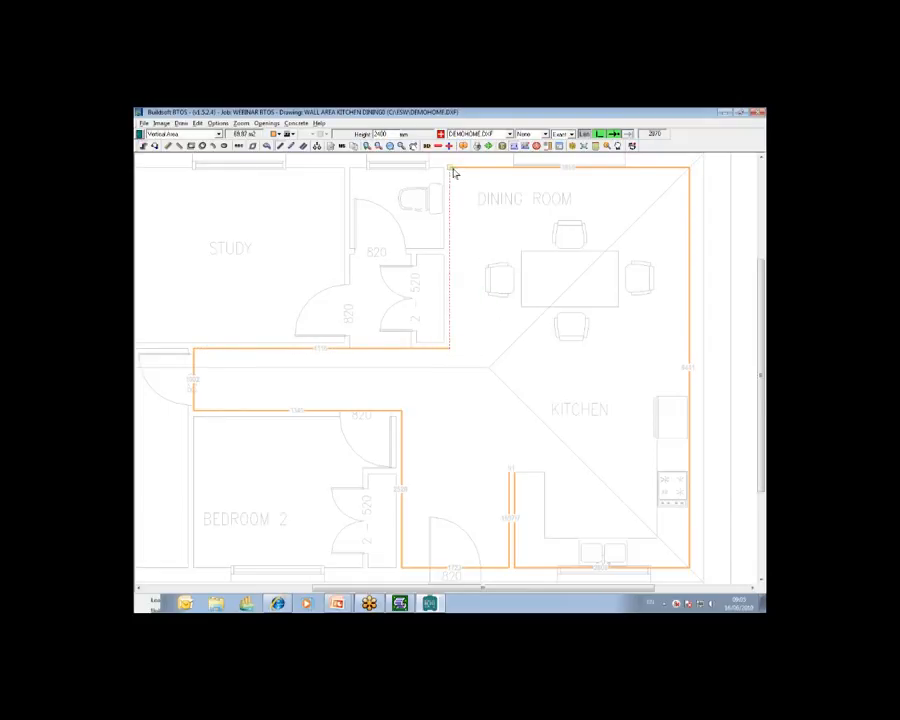
right_click(492, 260)
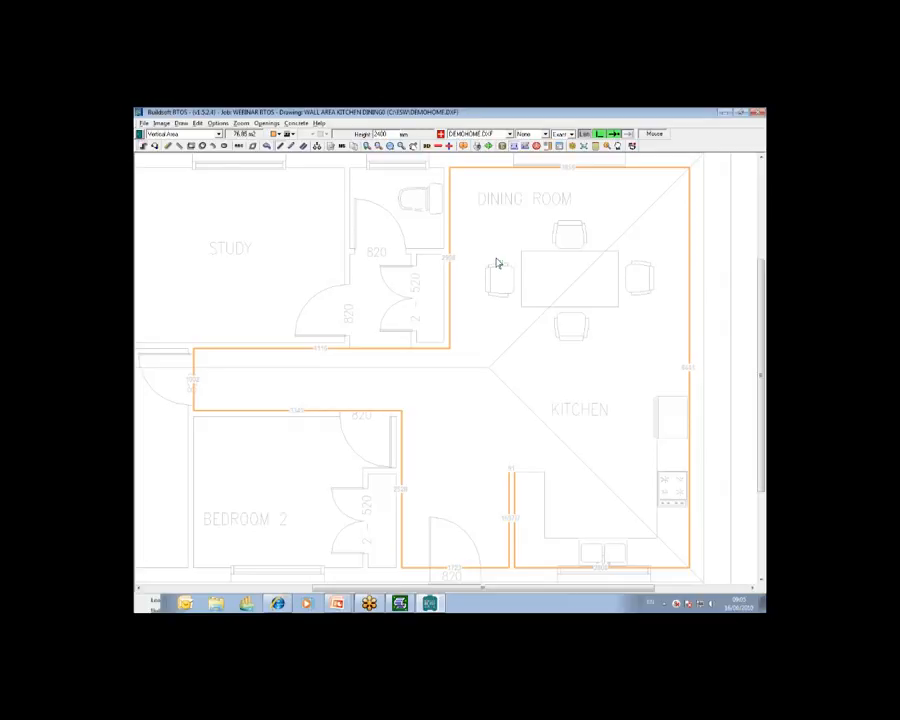
Inspect the traced kitchen and dining walls in 3D from a rotated angle and return to the plan view
click(427, 147)
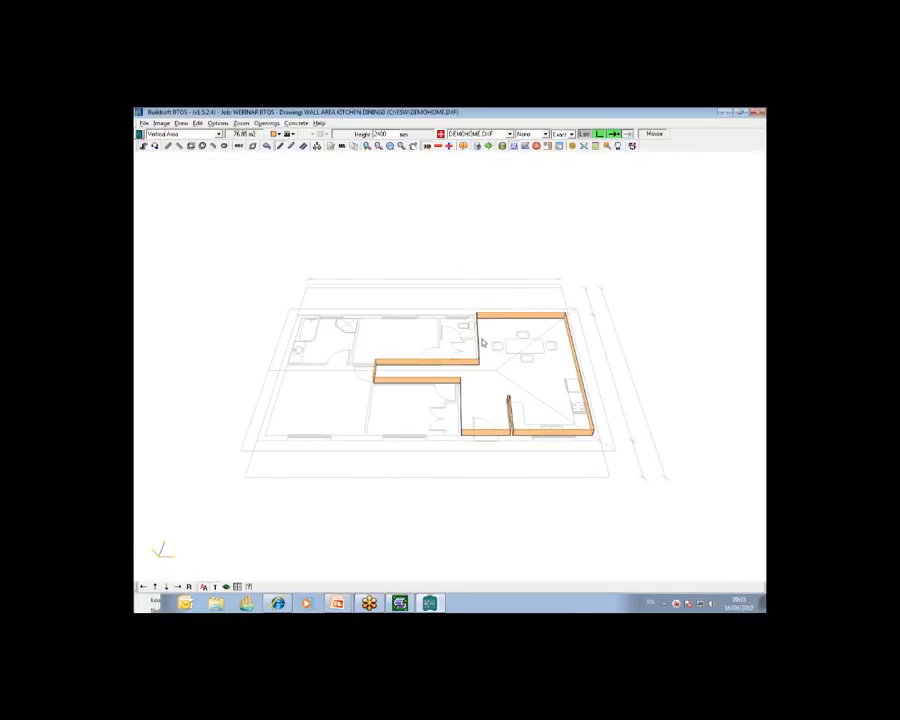
mouse_move(483, 343)
mouse_down()
mouse_move(462, 318)
mouse_move(423, 309)
mouse_move(470, 326)
mouse_up()
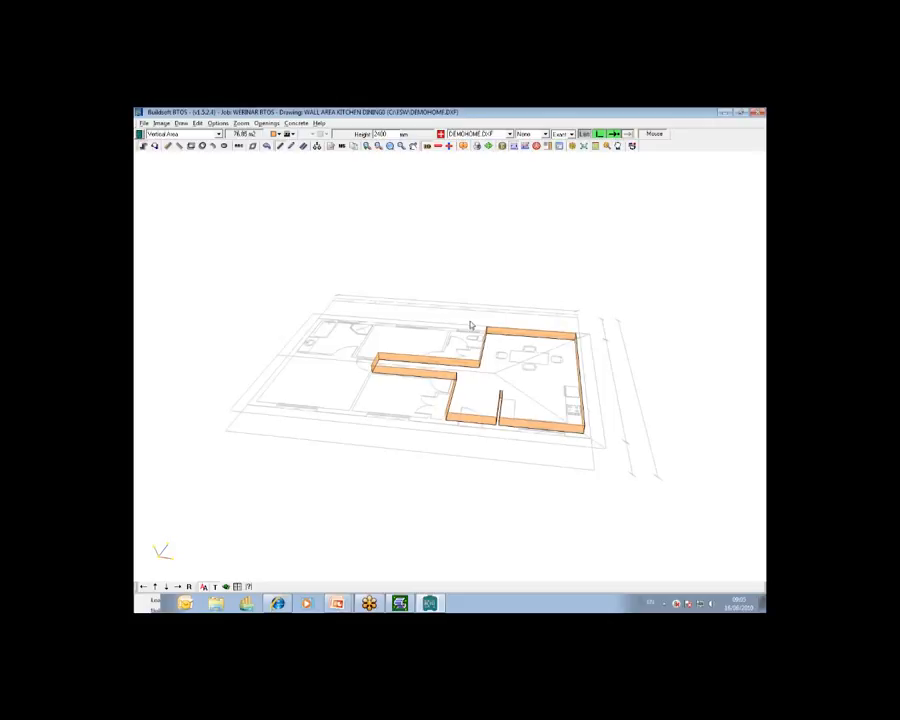
click(427, 146)
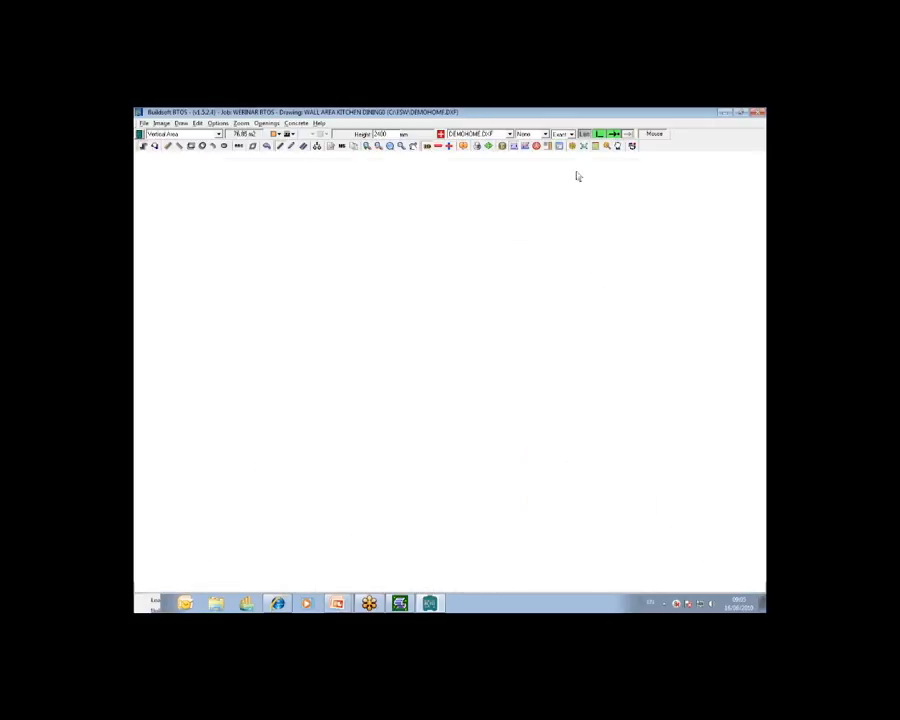
click(761, 205)
click(718, 241)
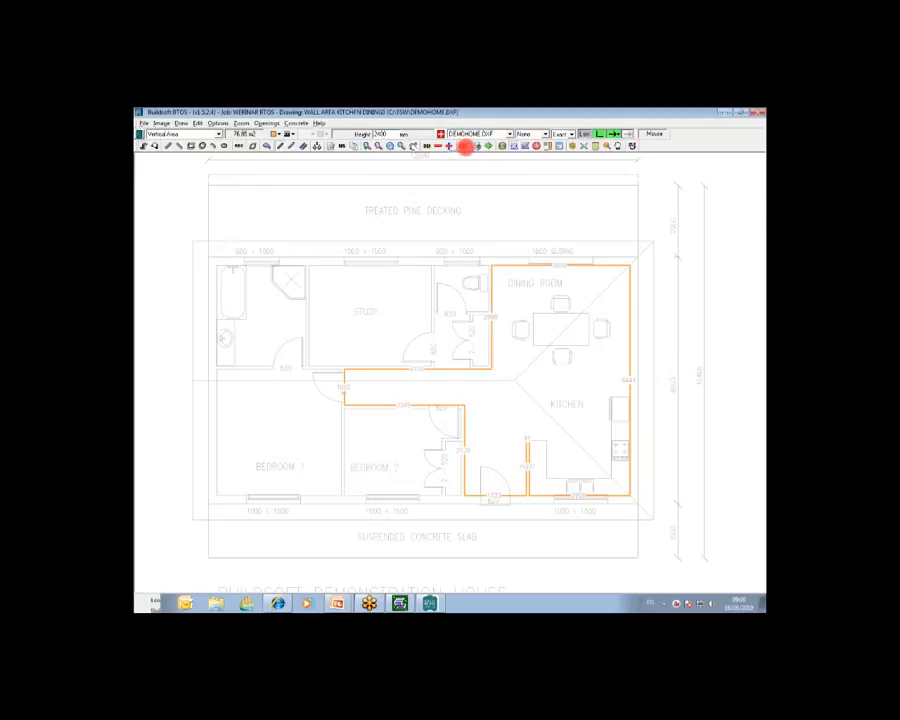
Rename the traced shape as "Wall Area K D" and change its colour to dark blue in the shape results
click(464, 147)
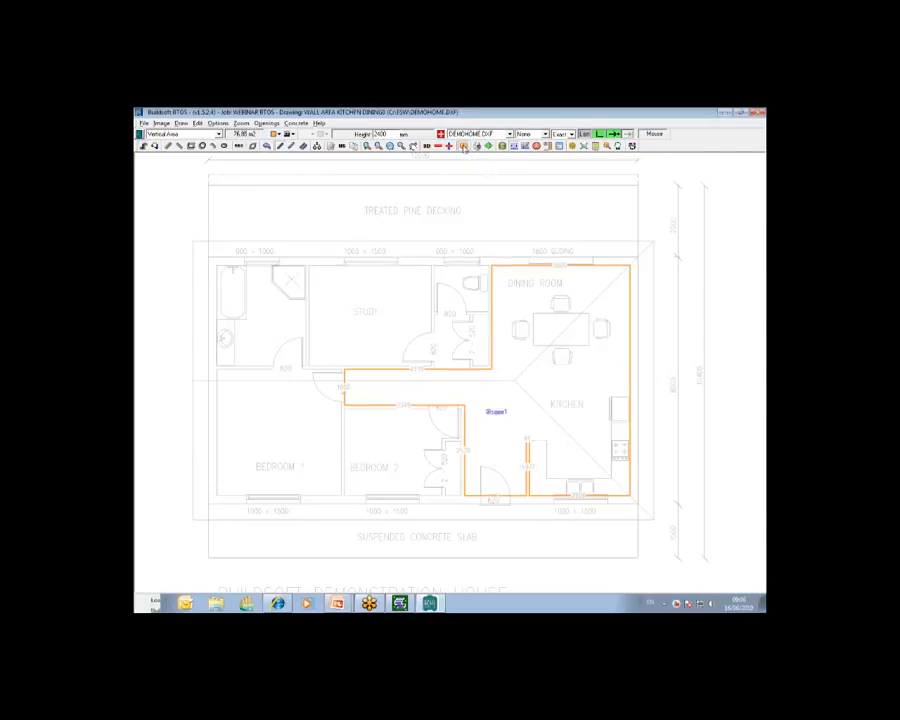
click(355, 306)
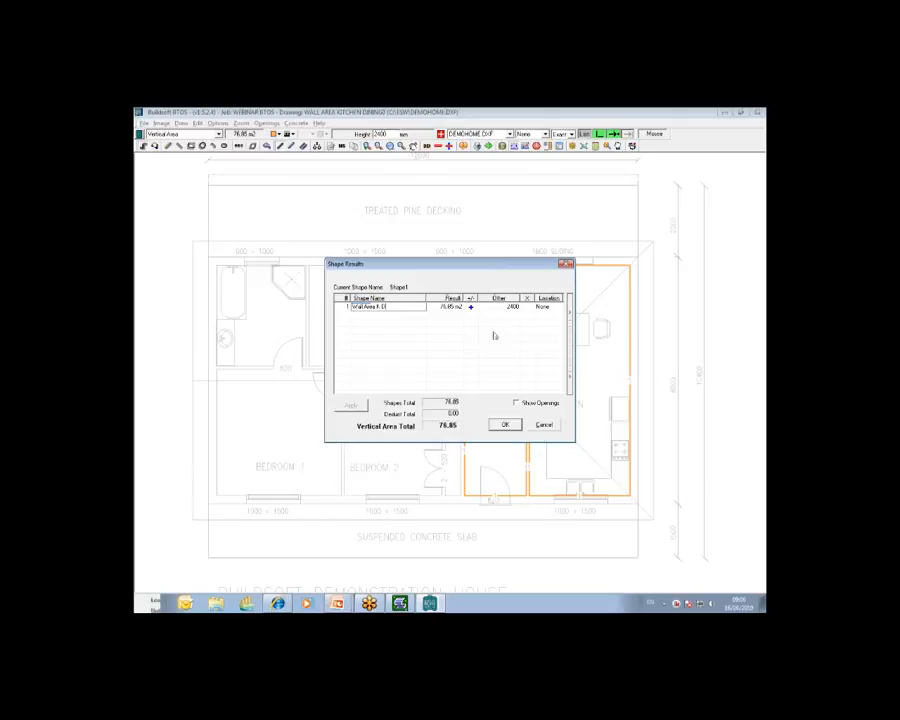
click(569, 326)
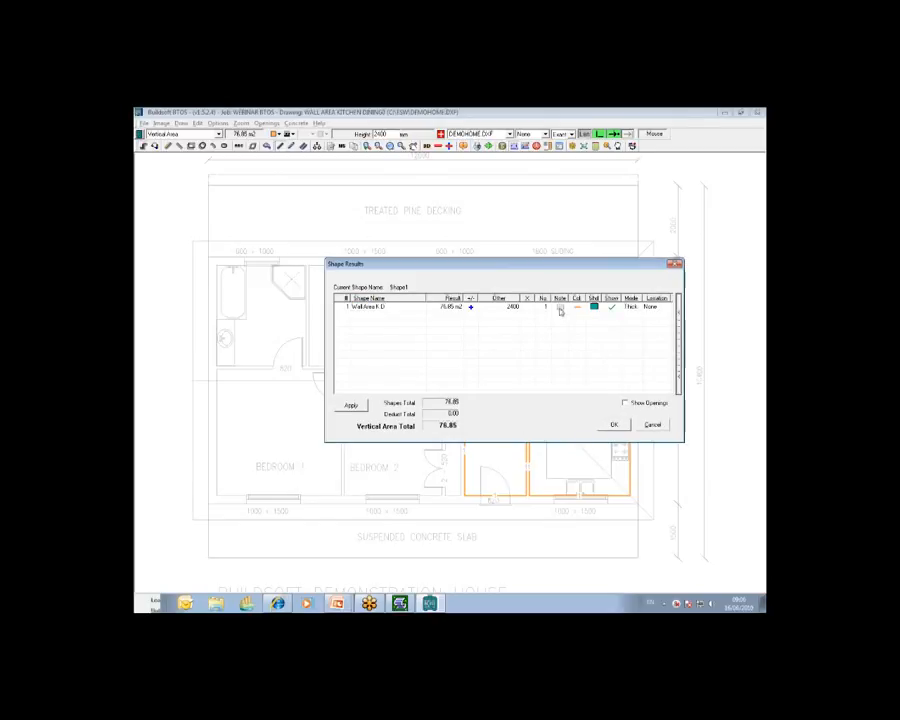
click(579, 308)
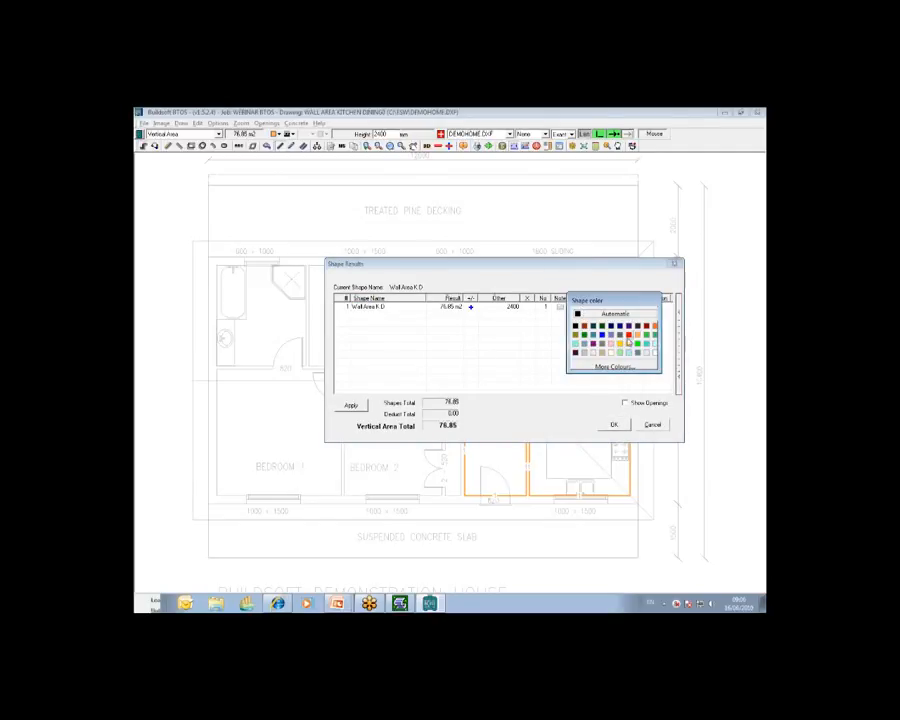
click(614, 325)
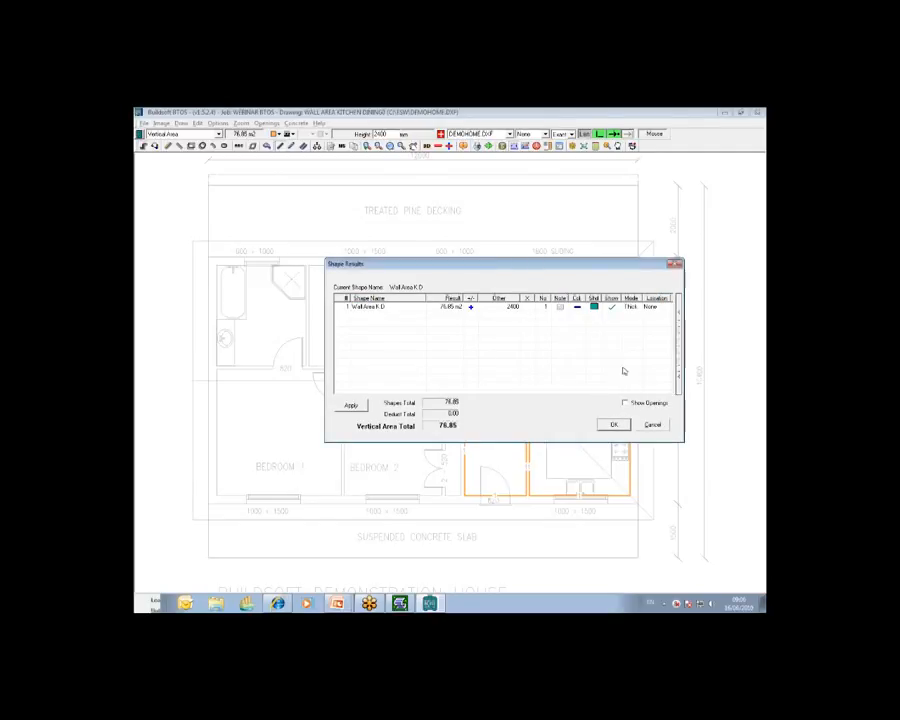
click(613, 425)
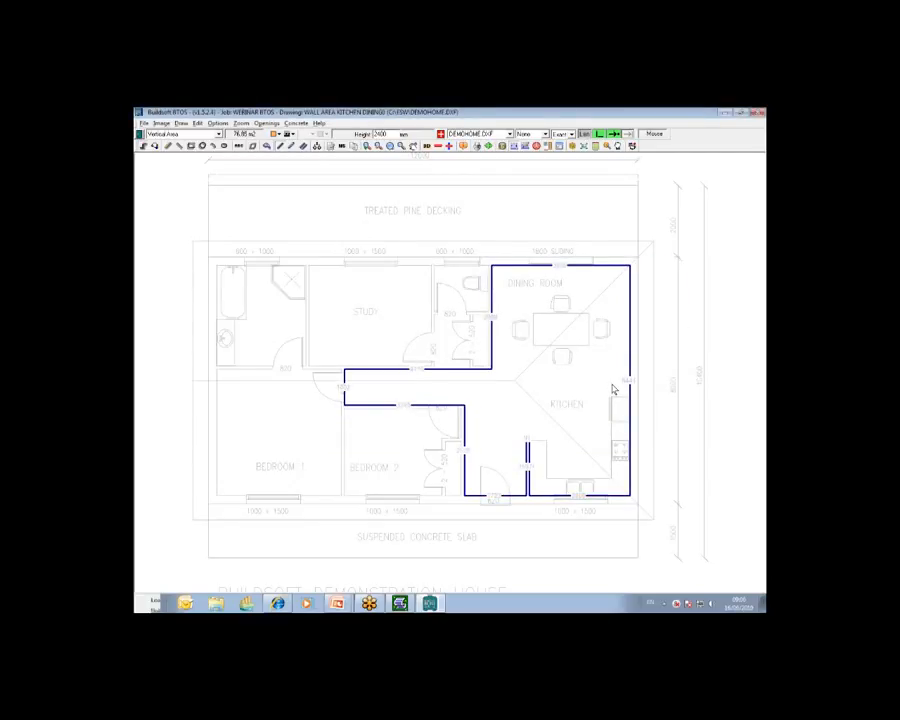
Transfer the finished kitchen and dining wall take-off to the calc sheet in the Global Estimating System
click(750, 202)
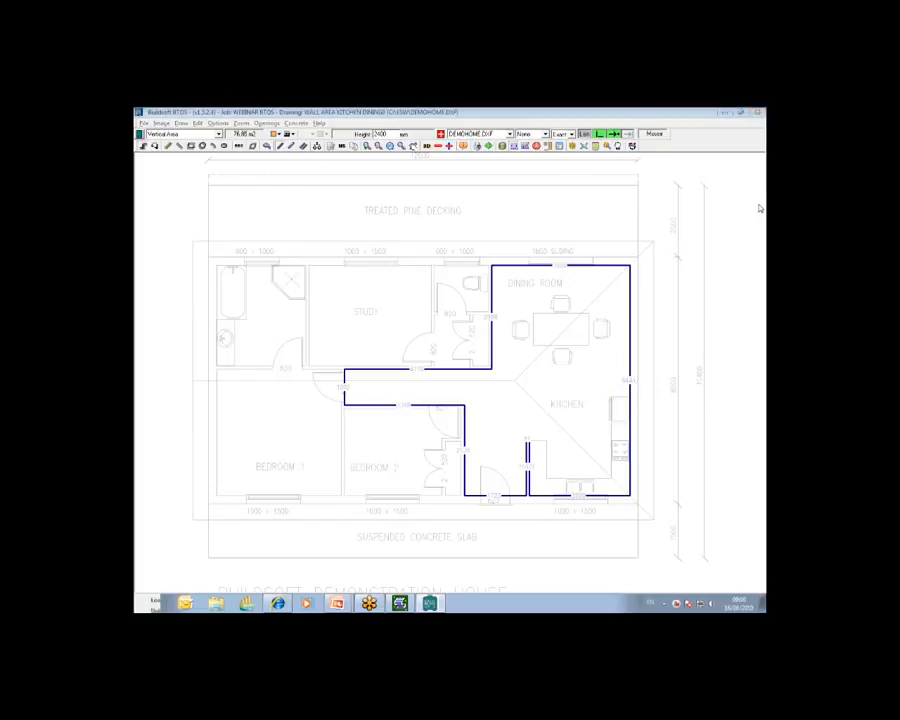
click(718, 234)
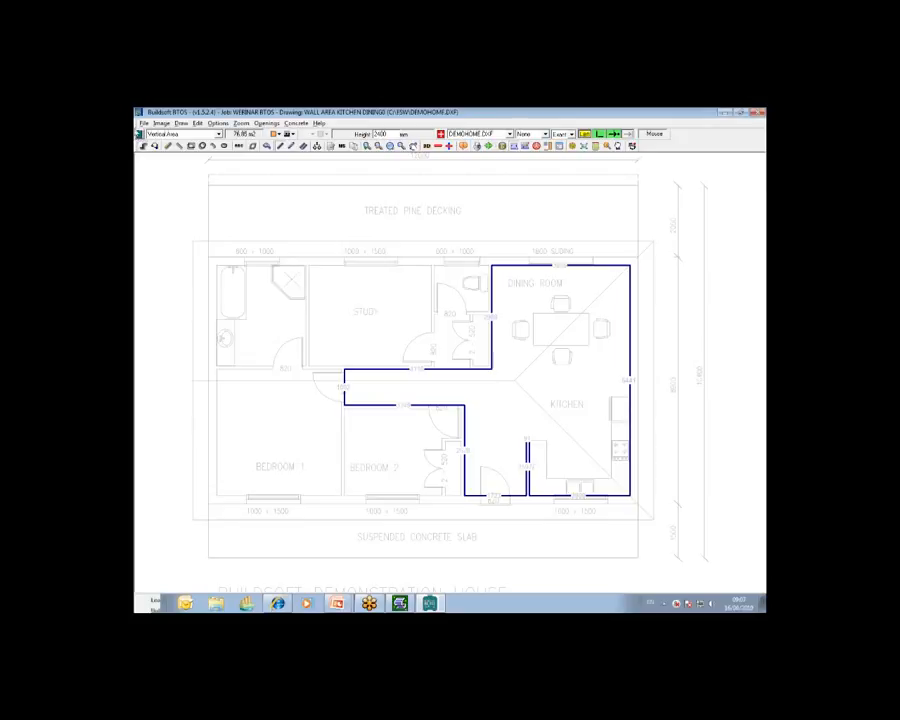
click(141, 135)
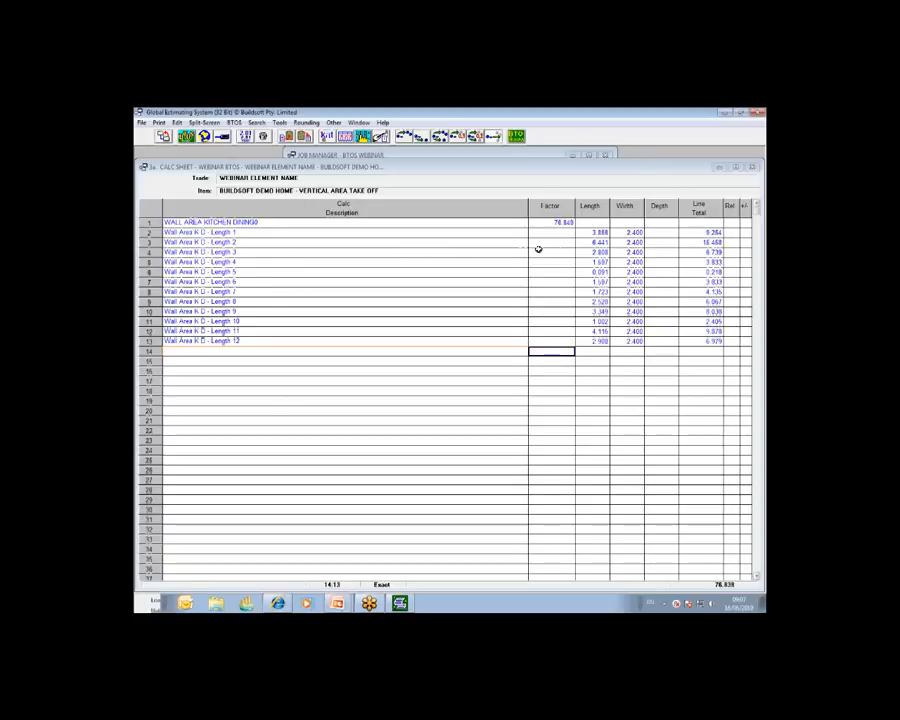
Examine the length and width entries of the Wall Area K D lines, from Length 1 through Length 5
click(596, 234)
click(623, 234)
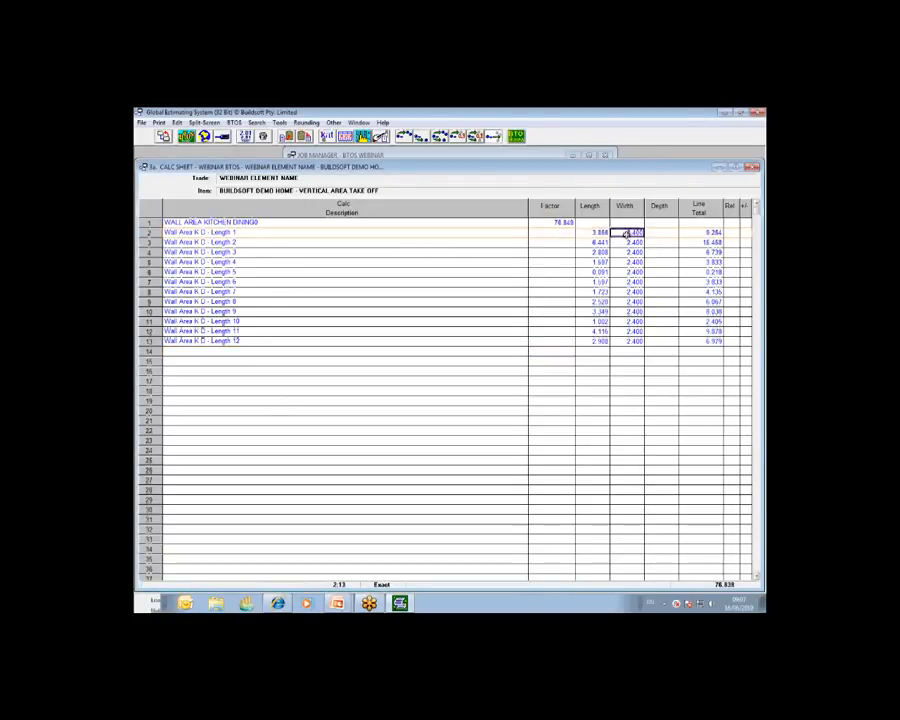
click(598, 242)
click(598, 252)
click(598, 262)
click(633, 262)
click(597, 272)
click(631, 271)
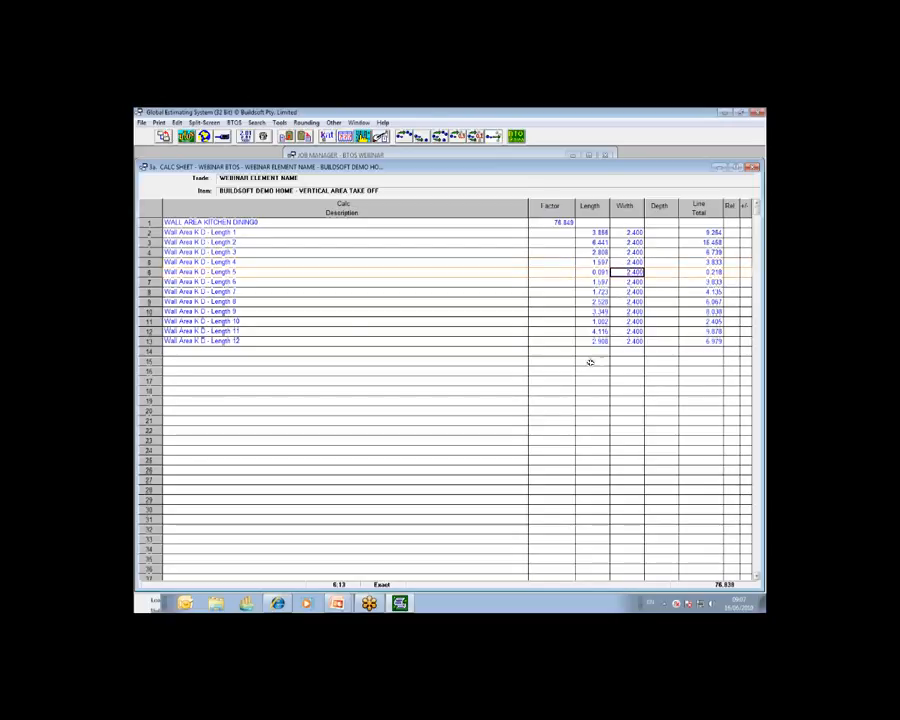
Return to the trade breakup and open the calc sheet for the BUILDSOFT DEMO HOME - VOLUME item's quantity
click(163, 138)
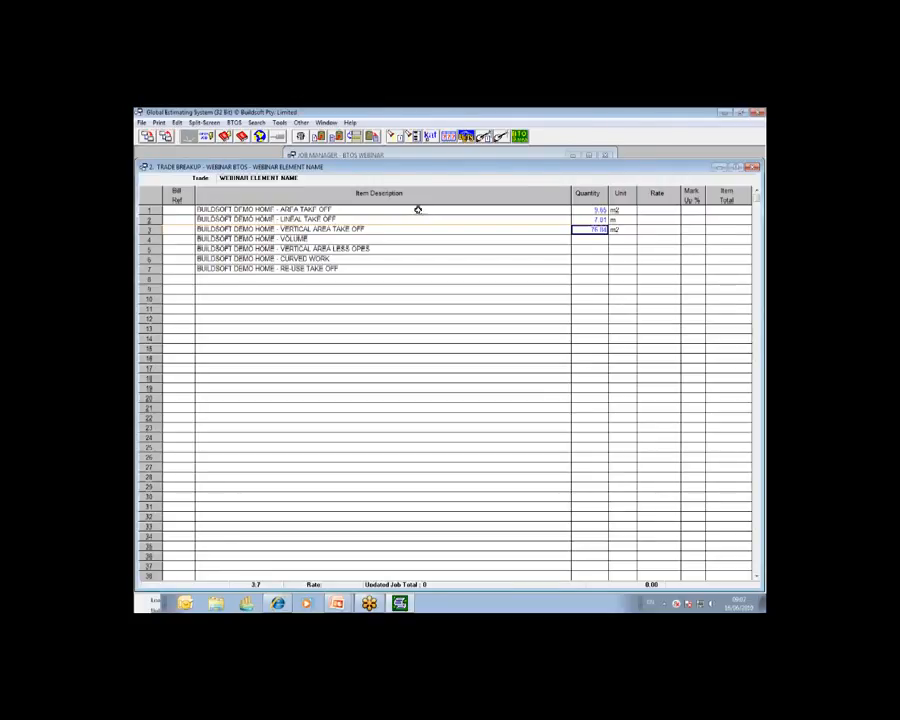
click(594, 240)
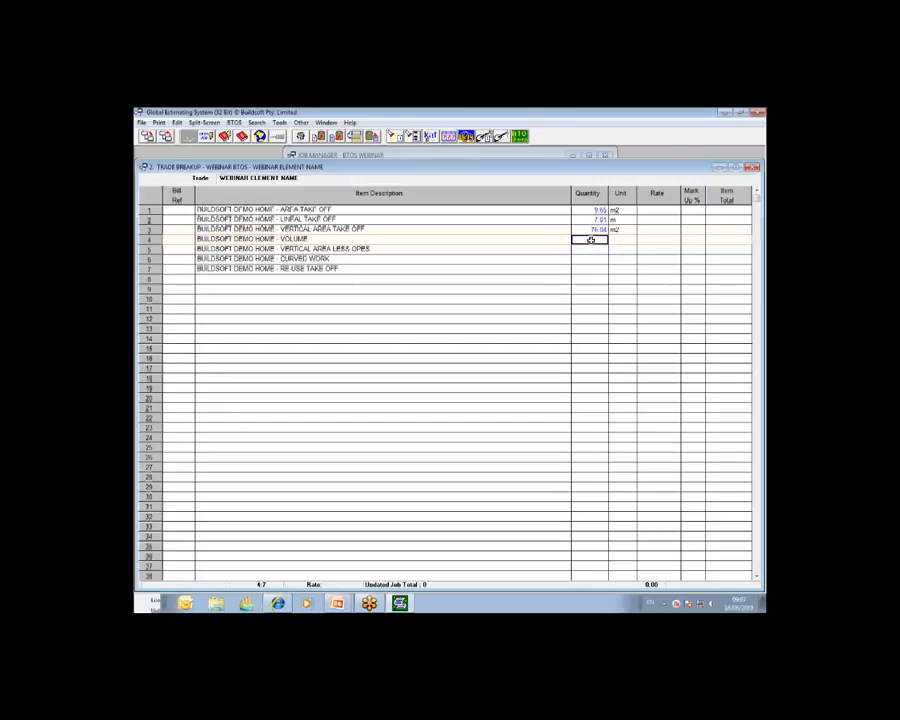
double_click(591, 241)
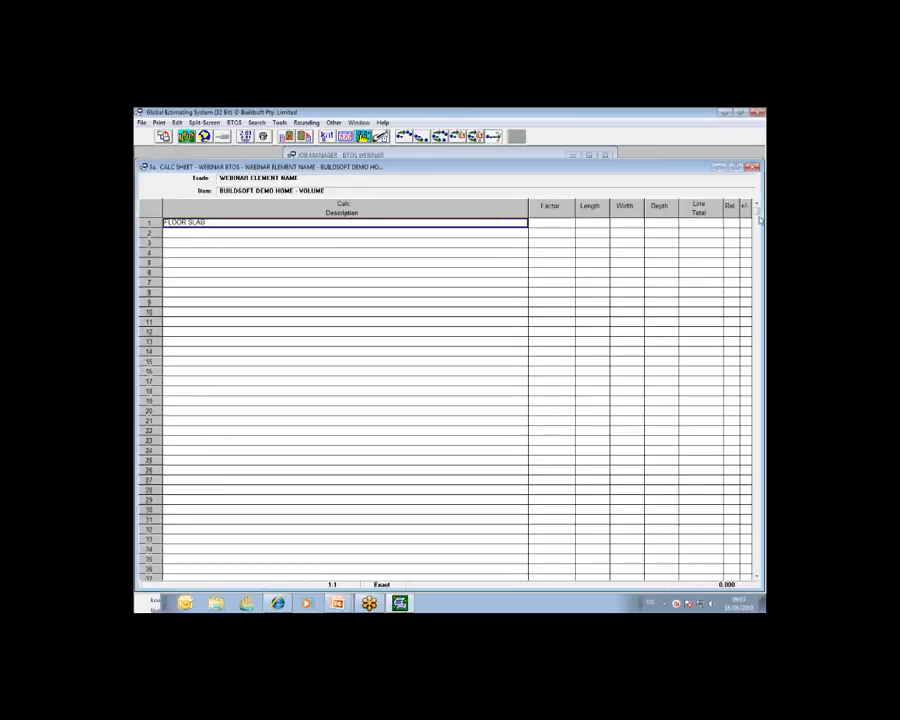
Set the description of the first calc line to FLOOR SLAB 1
click(230, 226)
click(229, 226)
key(Return)
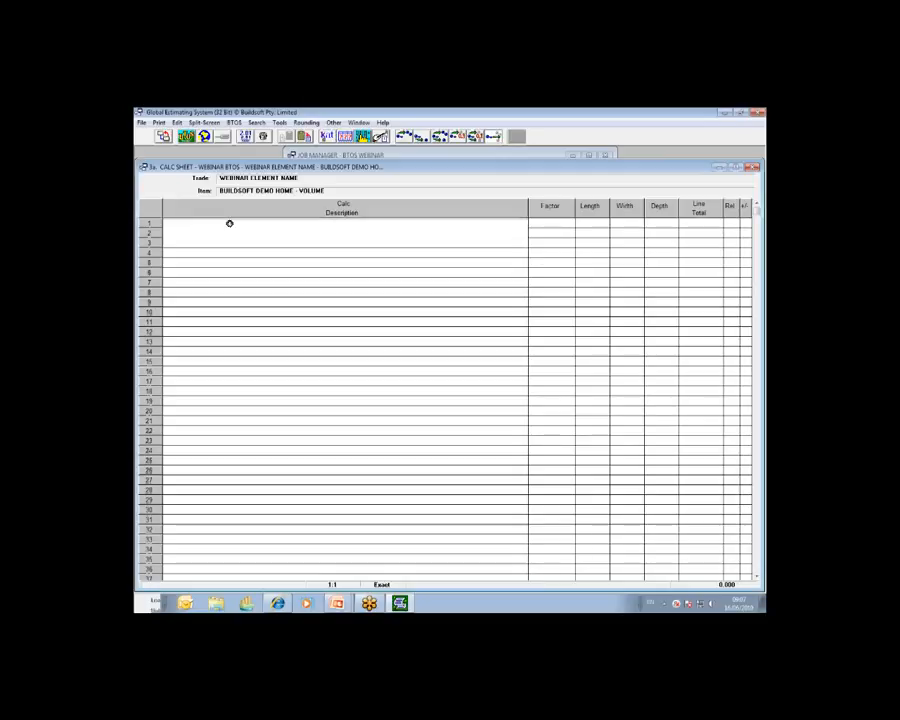
click(753, 205)
click(712, 245)
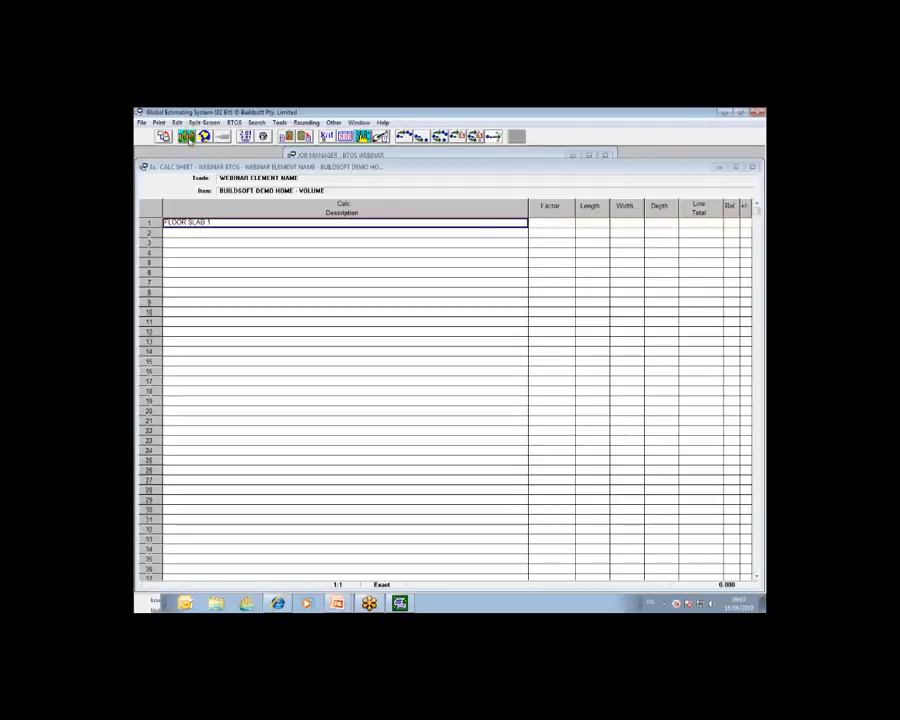
Open a BTOS drawing for FLOOR SLAB 1 and set it to measure Volume with a 150 mm thickness
click(204, 136)
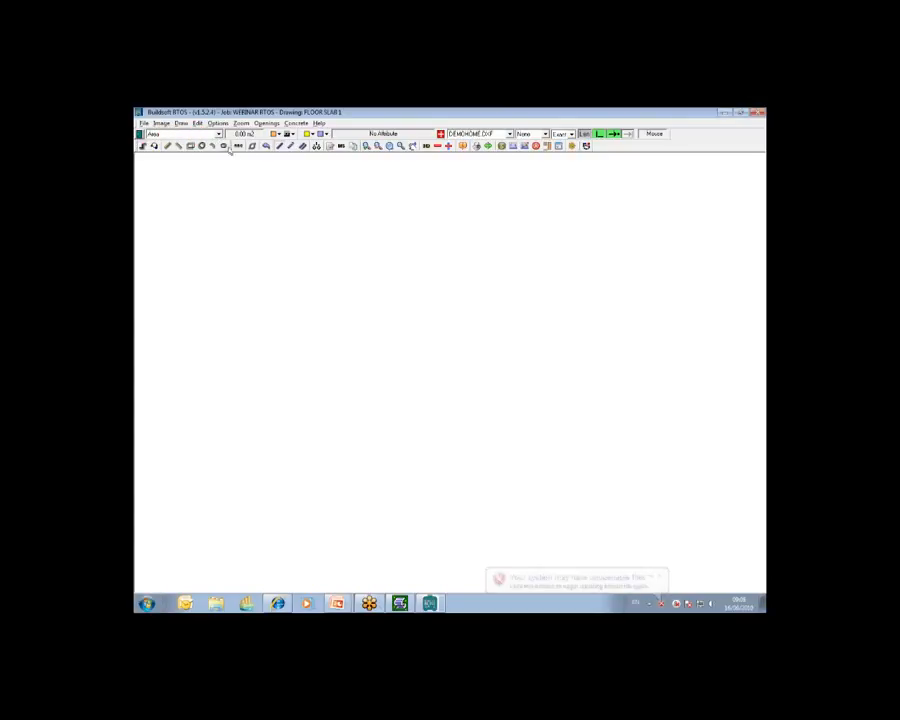
click(218, 134)
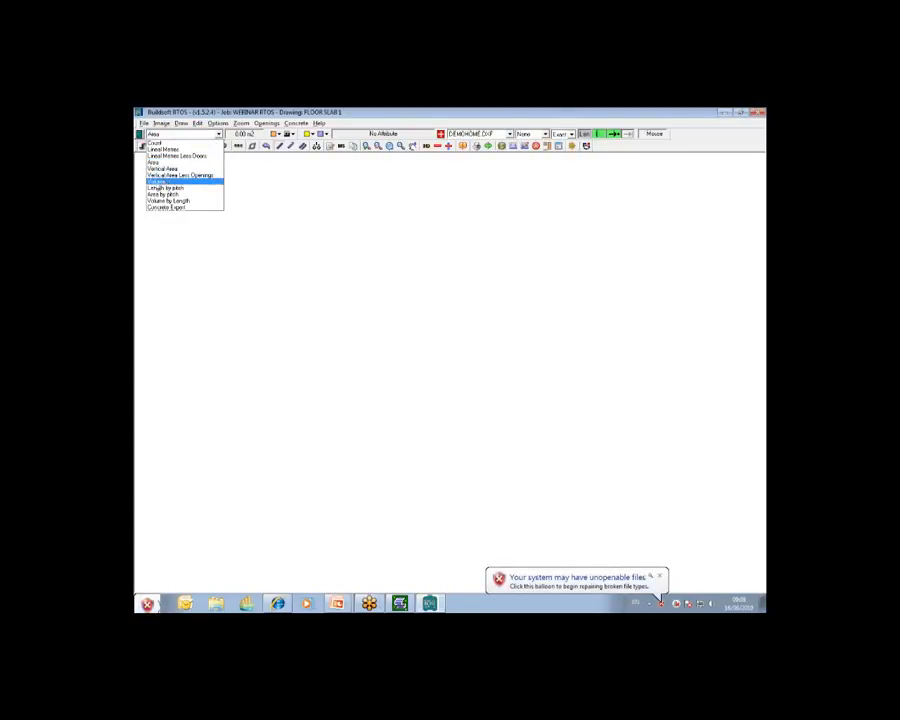
click(166, 181)
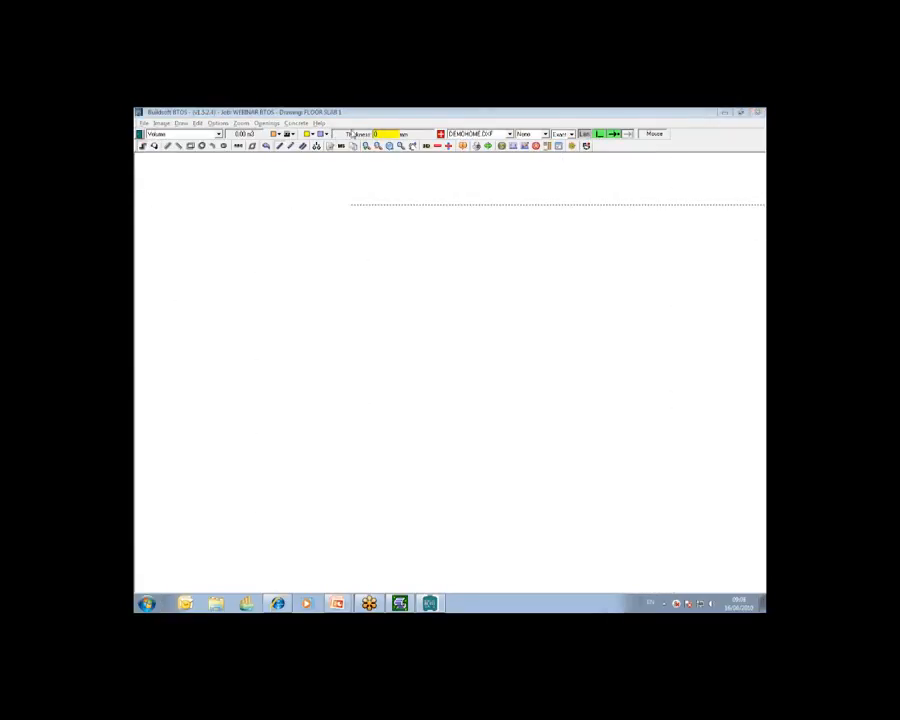
drag(380, 134, 366, 133)
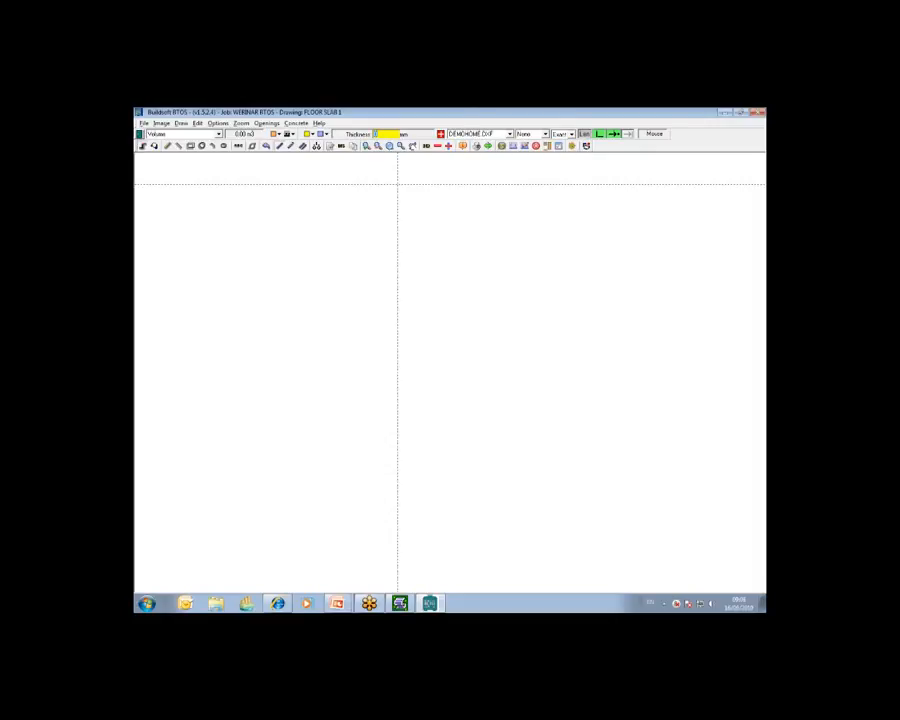
text(150)
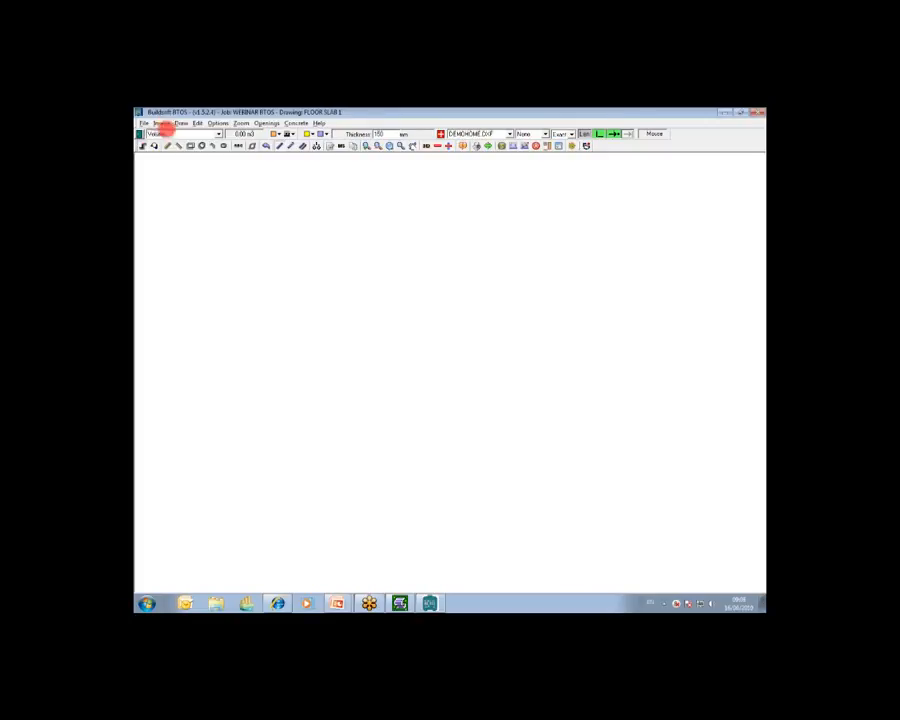
Load the DEMOHOME.DXF plan from the current job's image list into the FLOOR SLAB 1 drawing
click(161, 122)
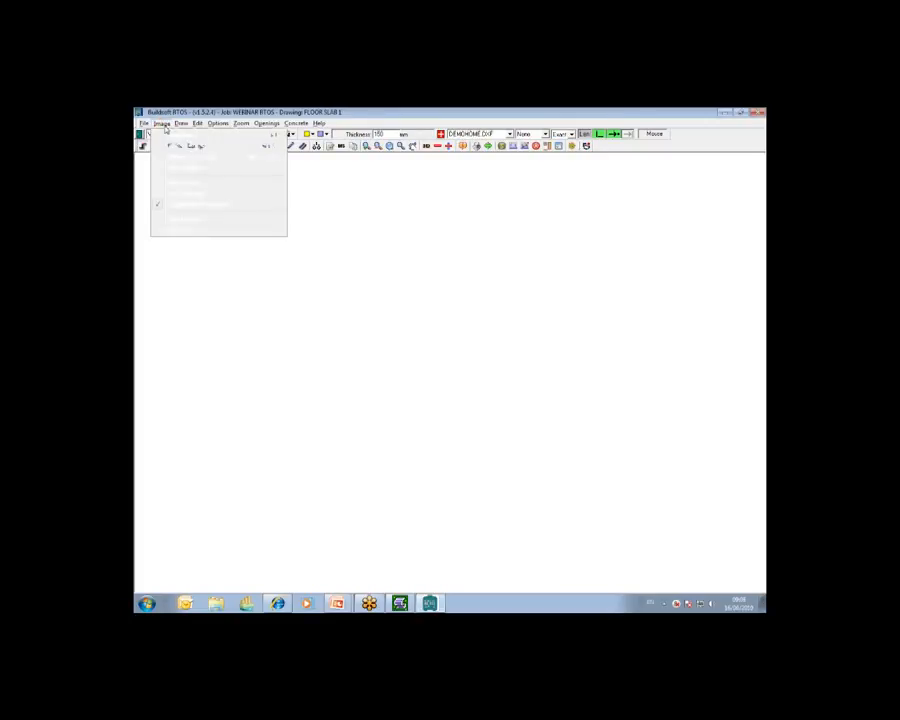
click(170, 135)
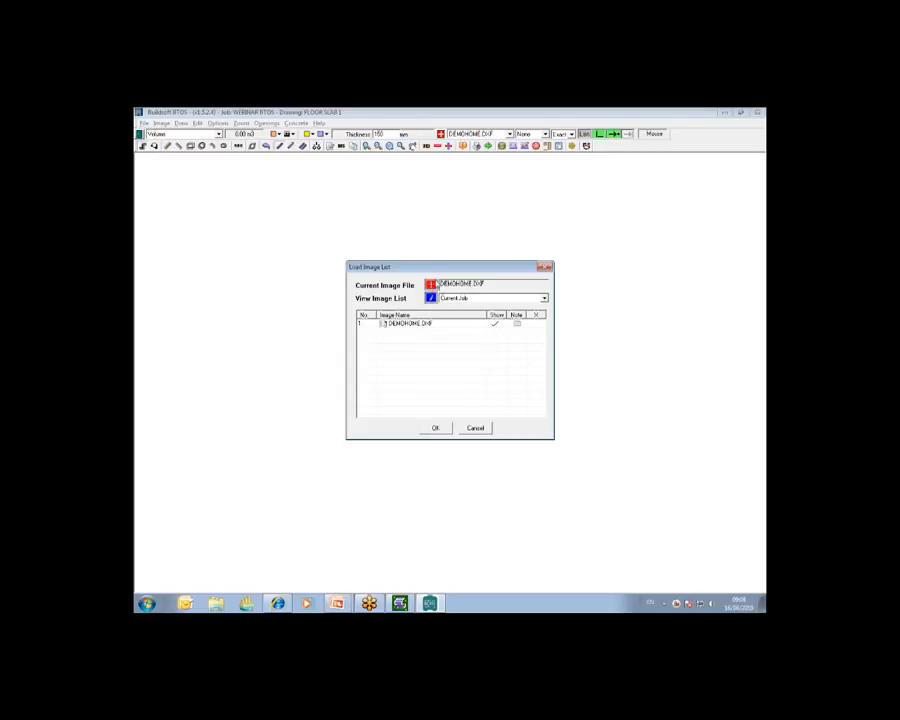
click(760, 196)
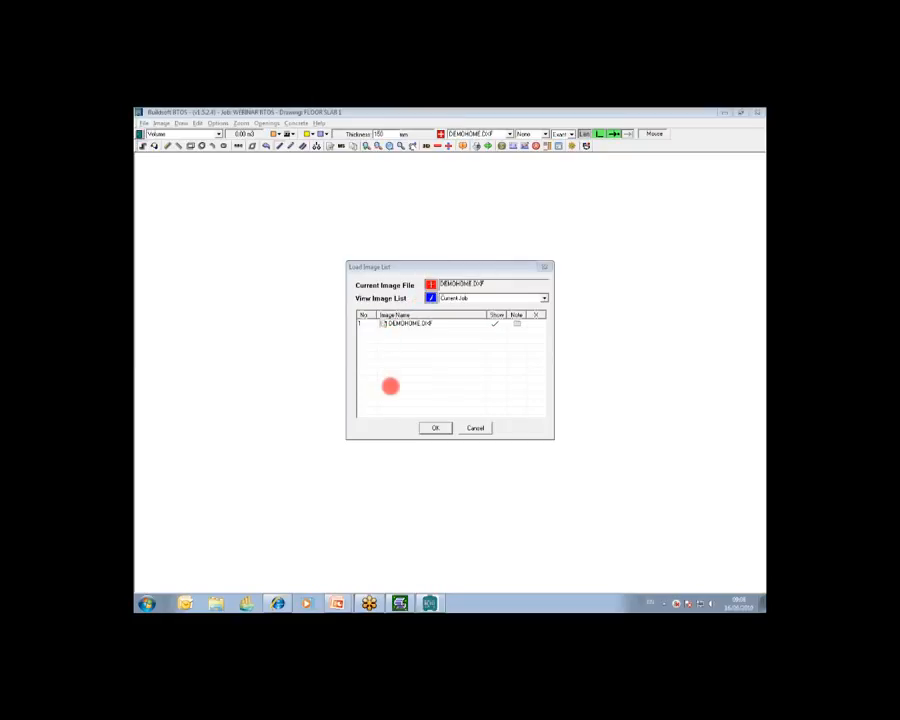
key(Escape)
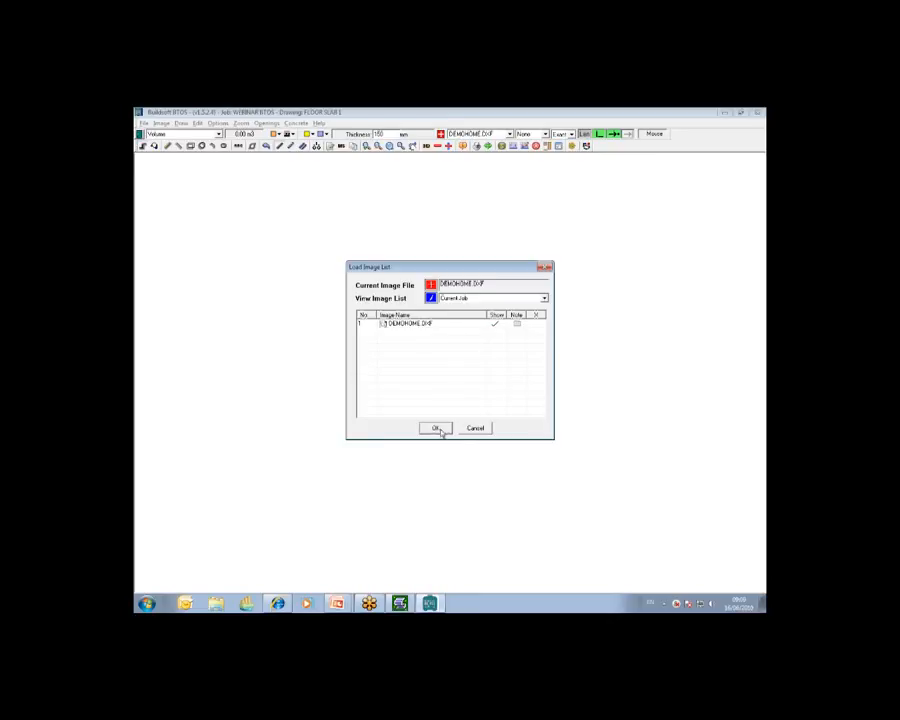
click(439, 429)
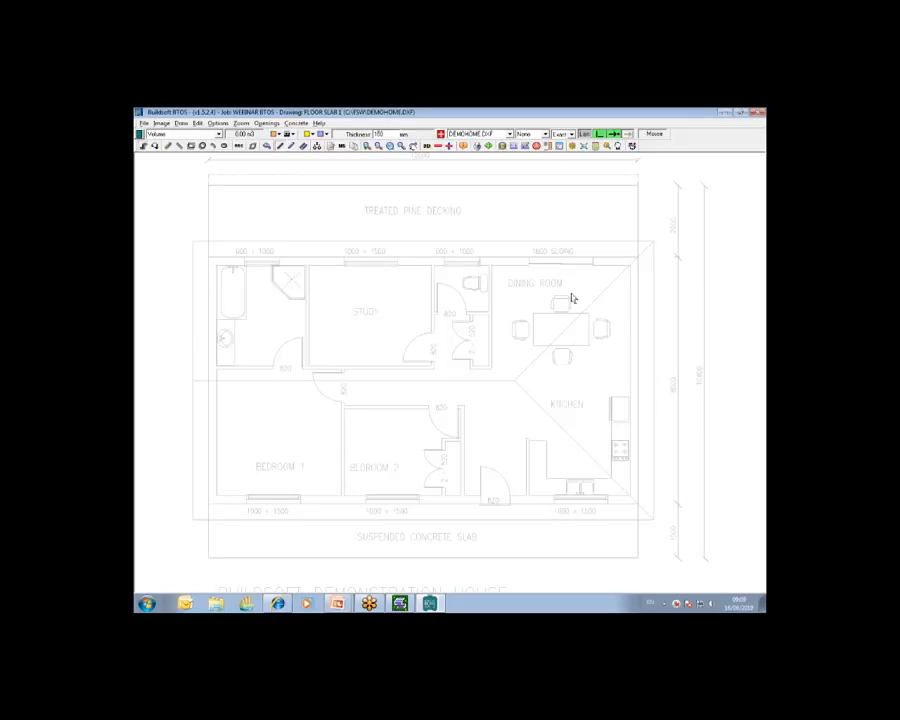
Set the line colour to turquoise with a thick solid line, and the shading to brown-red with a crosshatch pattern
click(762, 205)
click(702, 241)
click(291, 134)
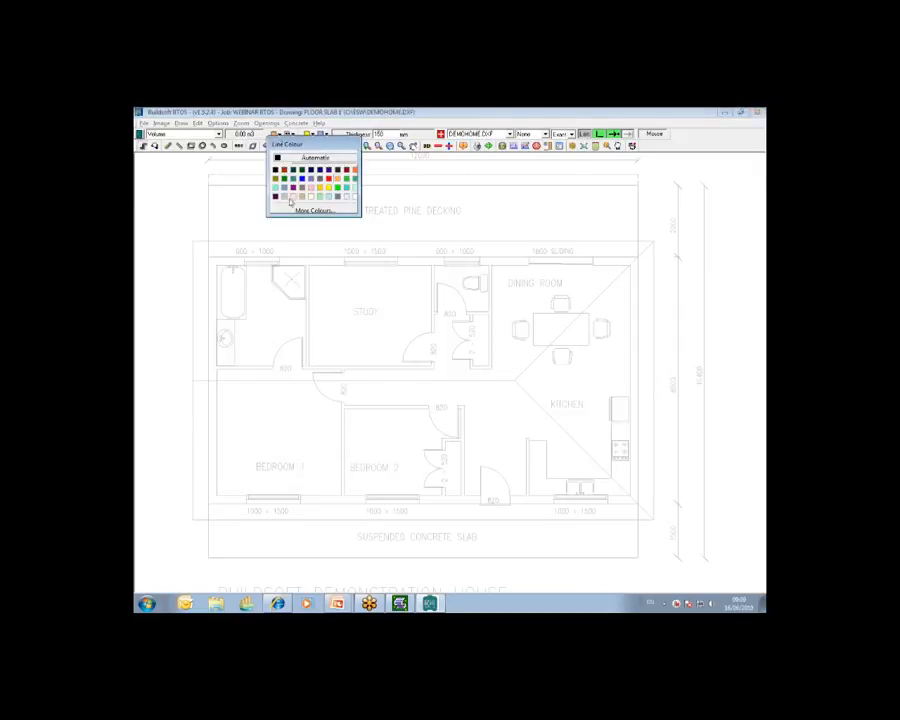
click(276, 193)
click(290, 134)
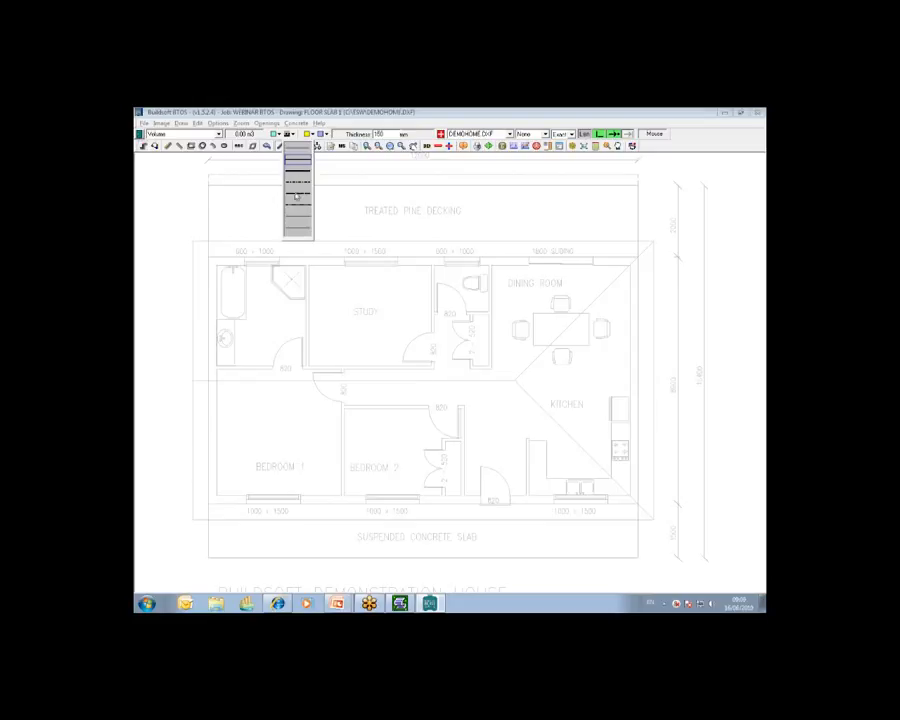
click(299, 170)
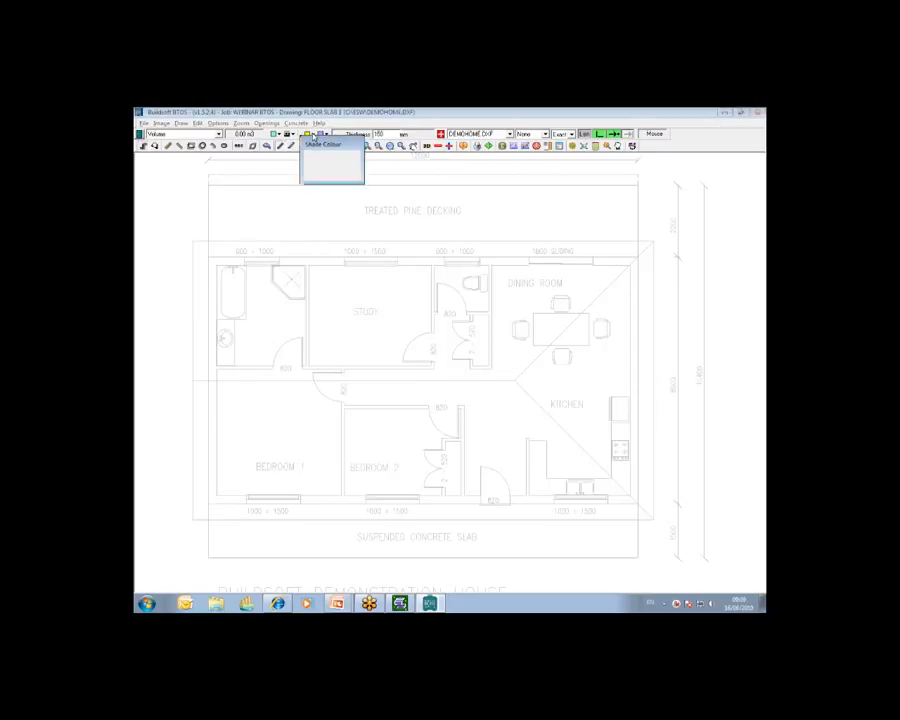
click(310, 134)
click(318, 176)
click(322, 134)
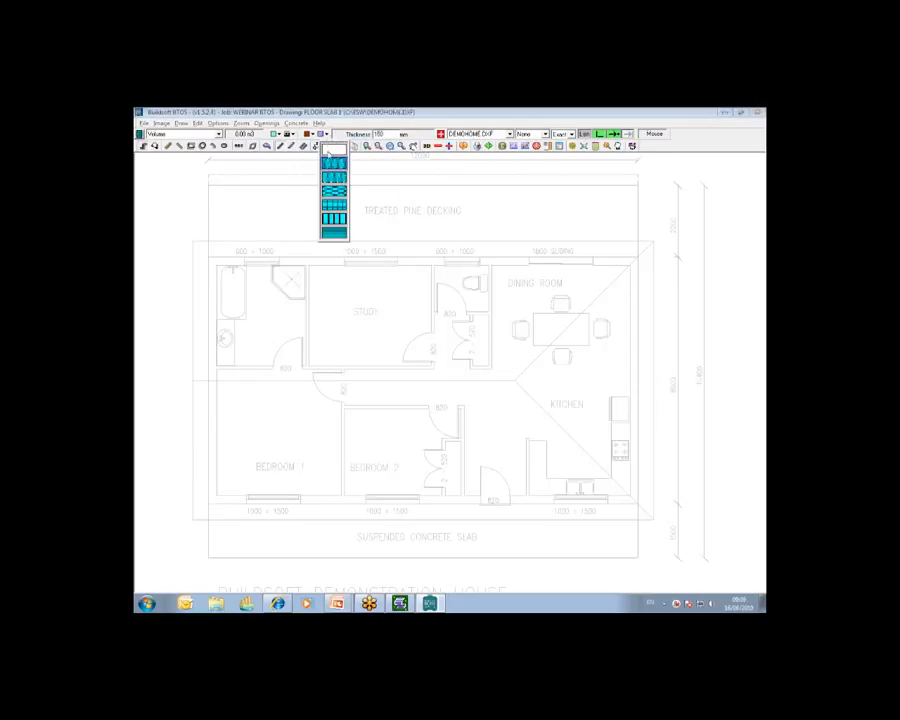
click(333, 203)
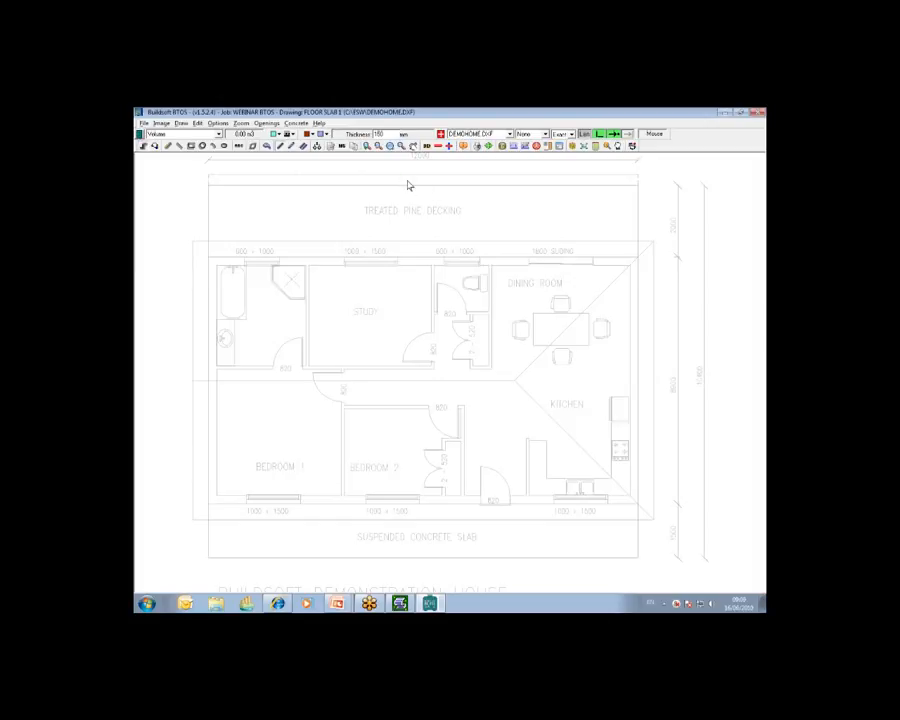
Trace the rectangular floor slab along the outer face of the house's external walls and check it in 3D
click(716, 242)
click(210, 262)
click(637, 259)
click(634, 500)
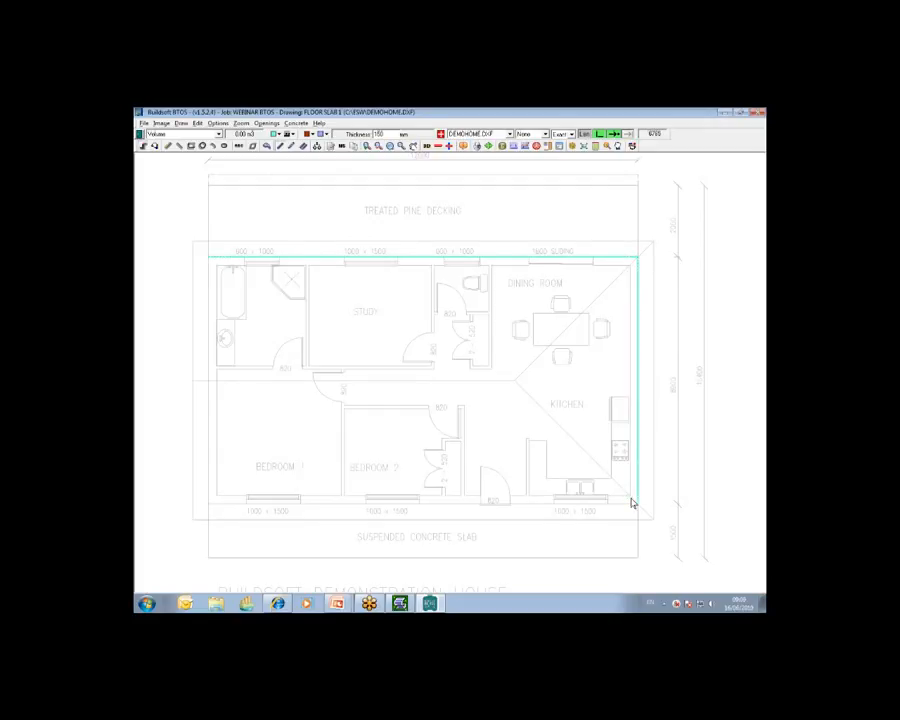
click(210, 508)
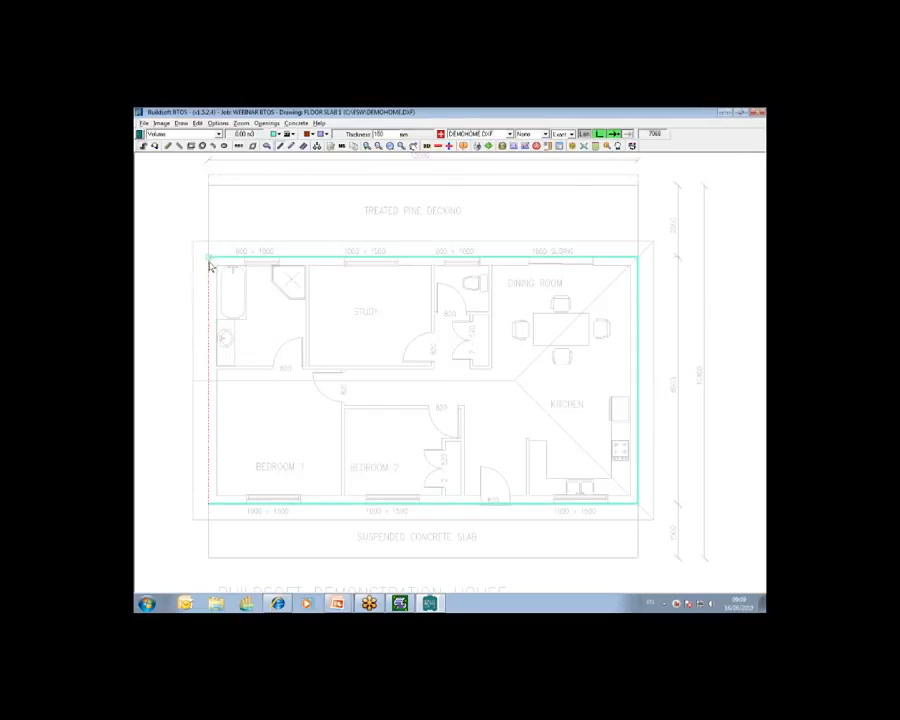
click(210, 258)
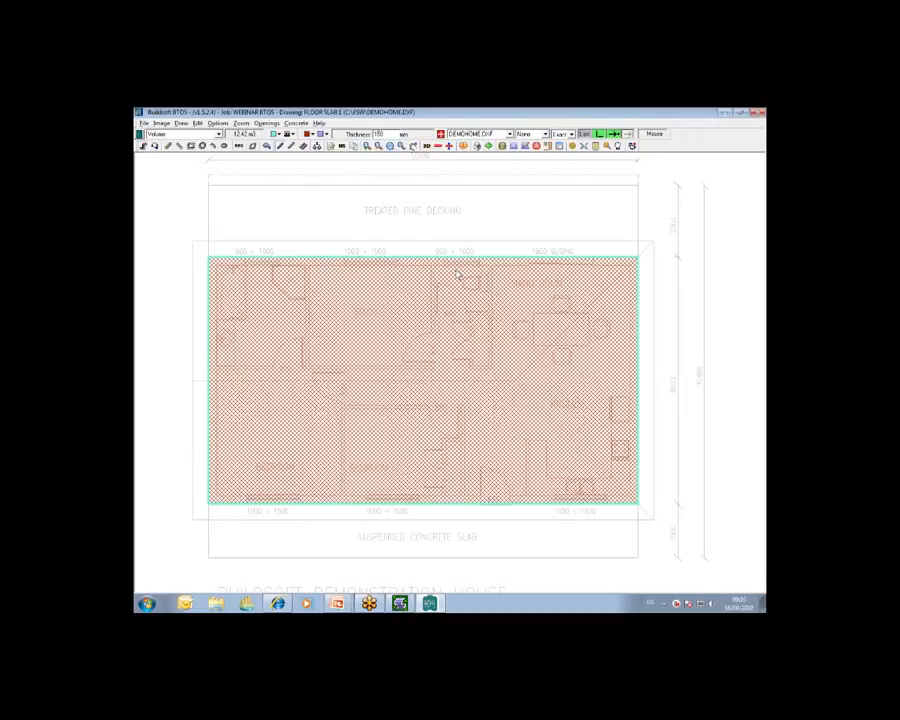
click(428, 147)
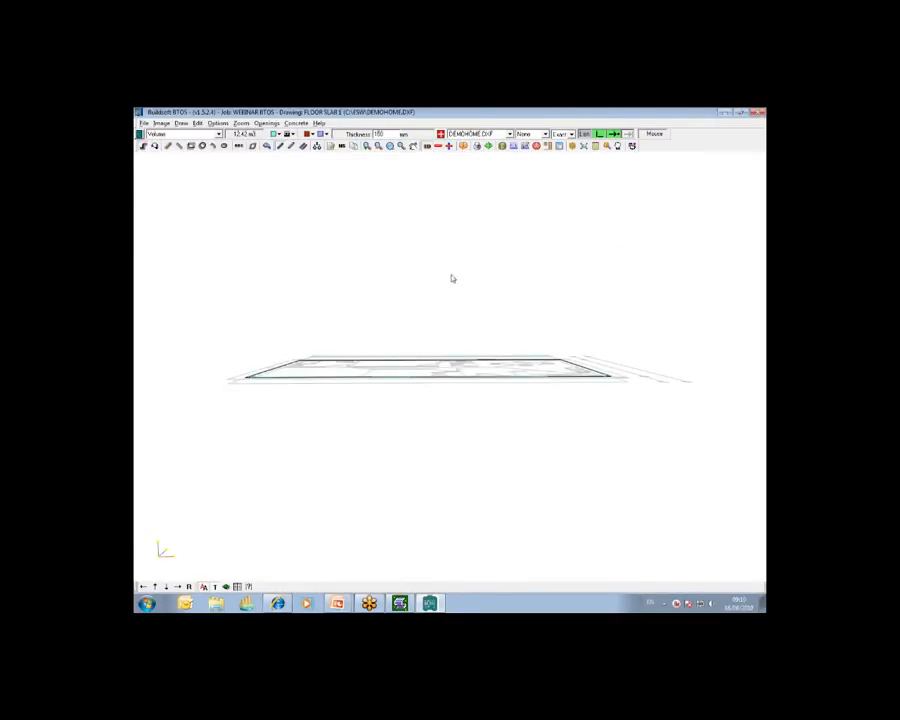
click(428, 147)
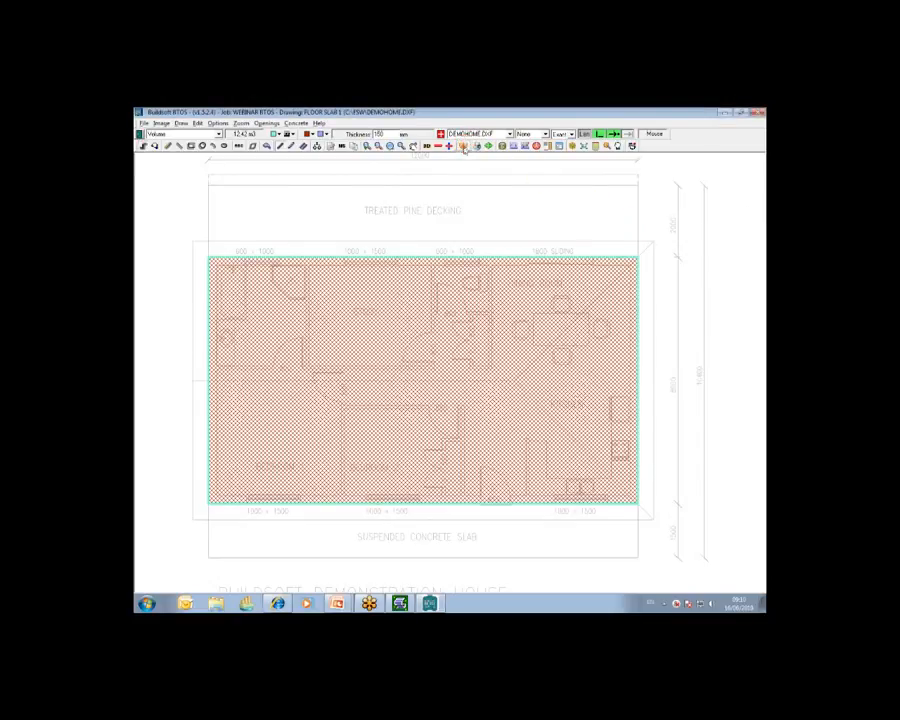
Rename the measured slab shape as slab in the shape results
click(463, 146)
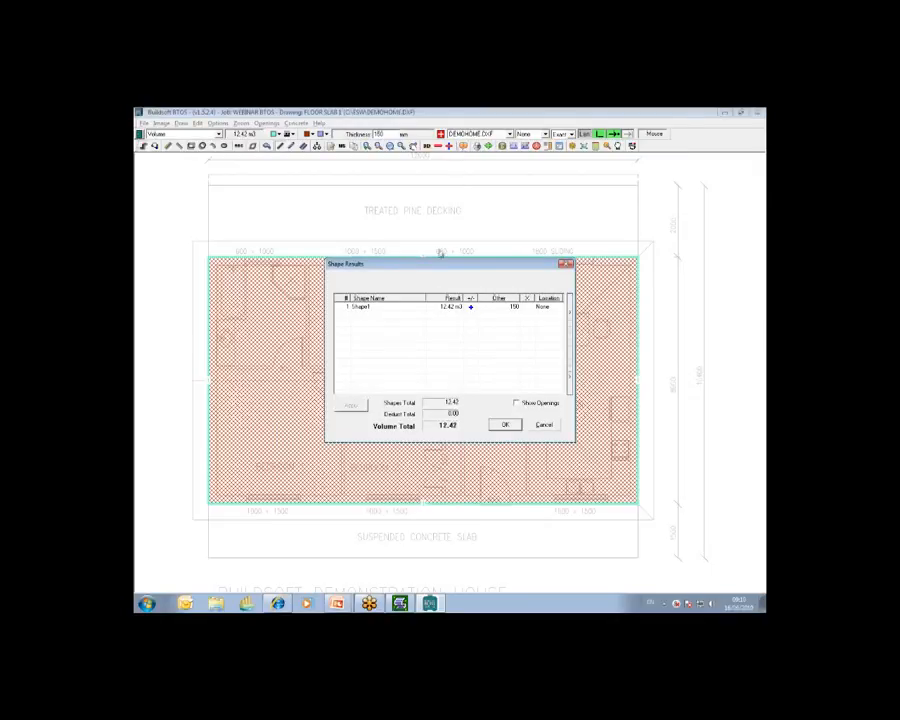
click(366, 307)
text(slab)
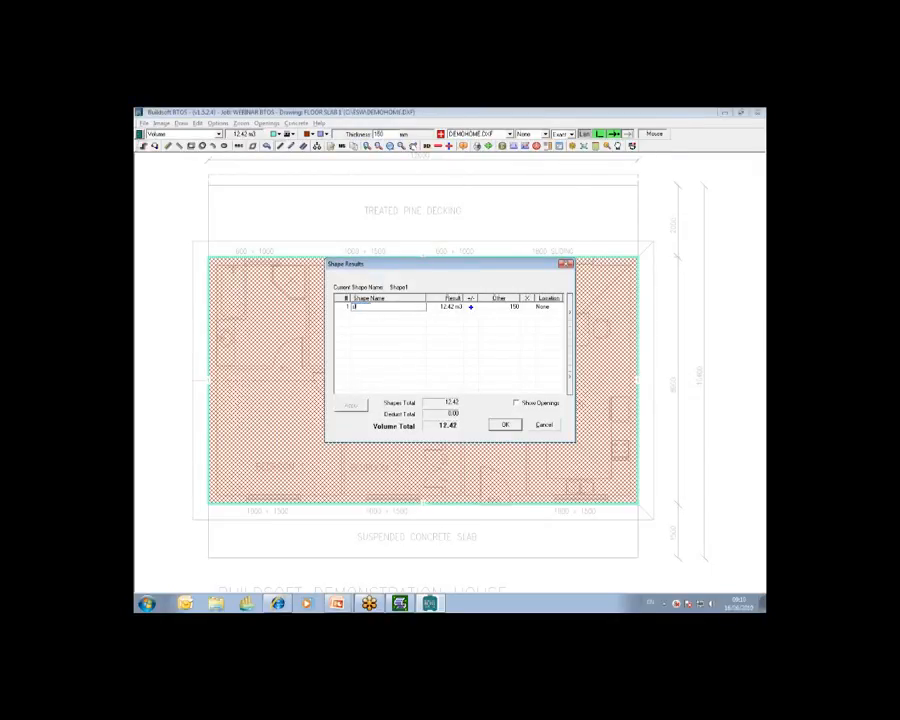
click(432, 322)
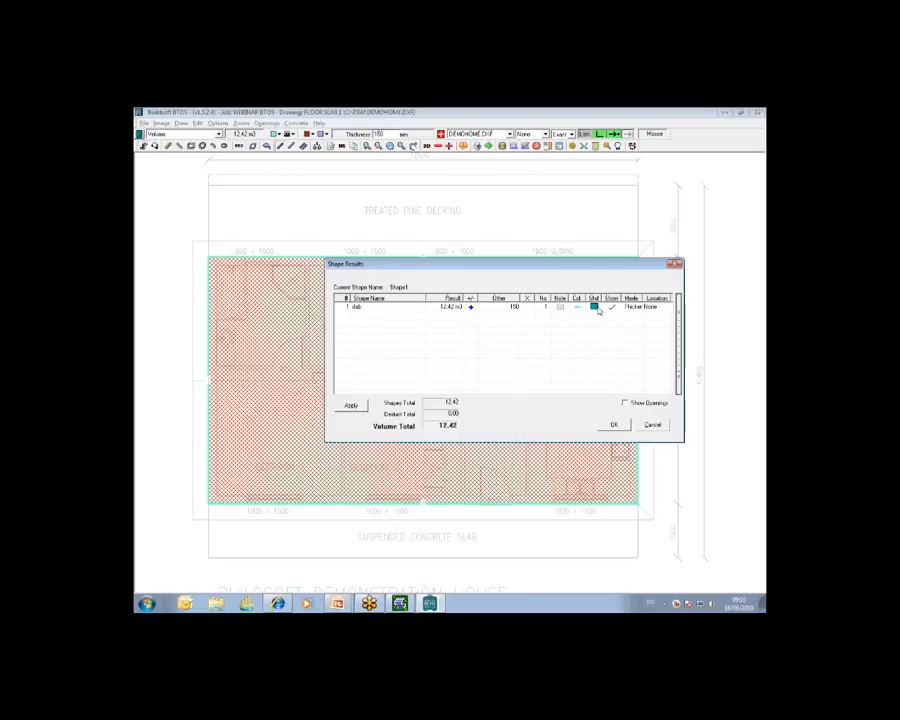
Change the slab shape's shading to a diagonal hatch and its line colour to purple
click(594, 307)
click(598, 325)
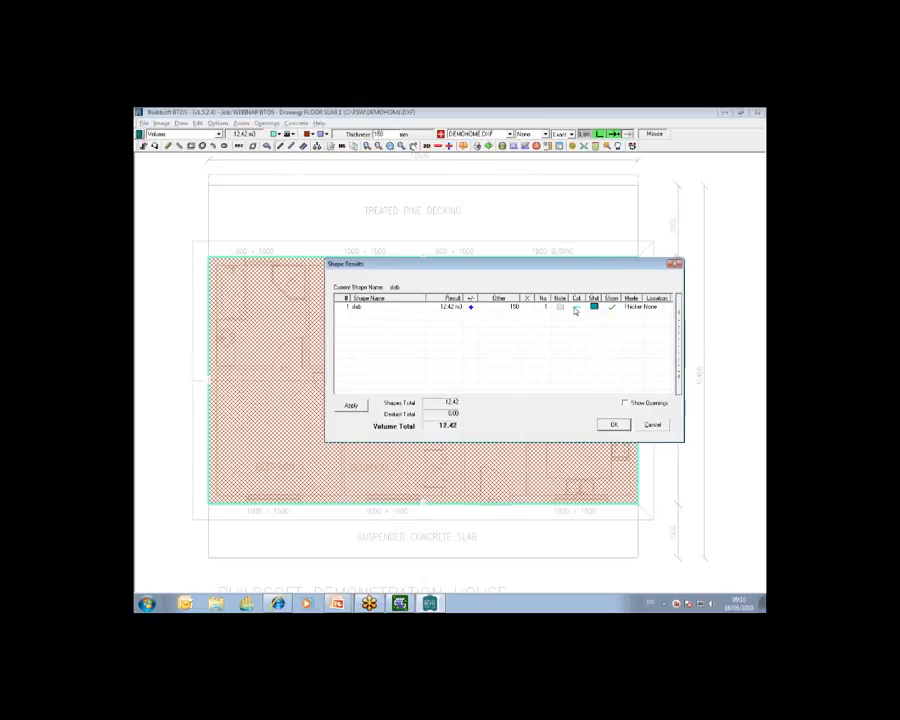
click(577, 308)
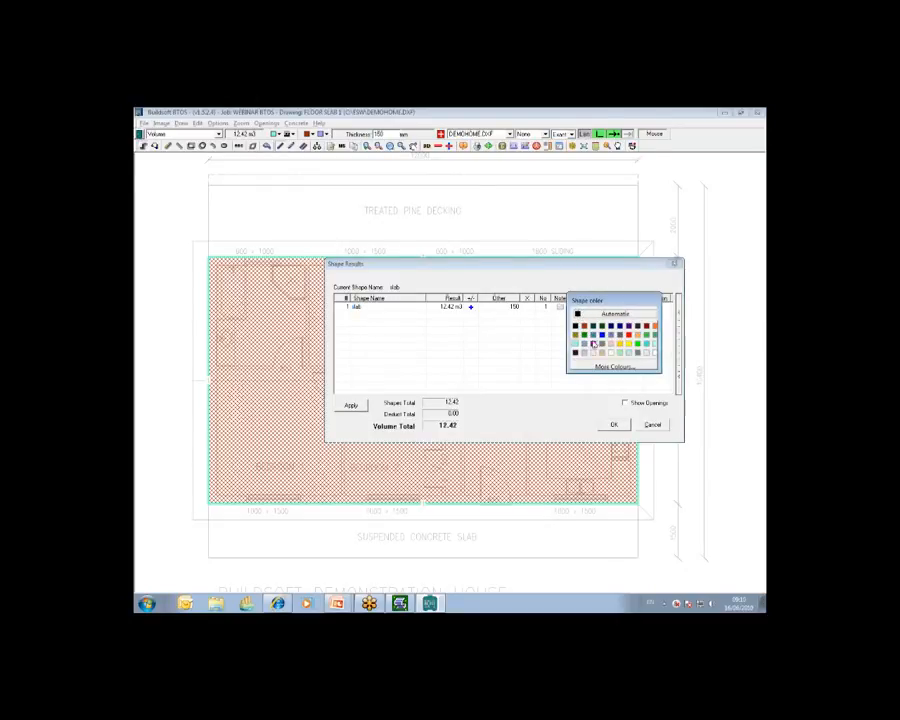
click(593, 343)
click(614, 424)
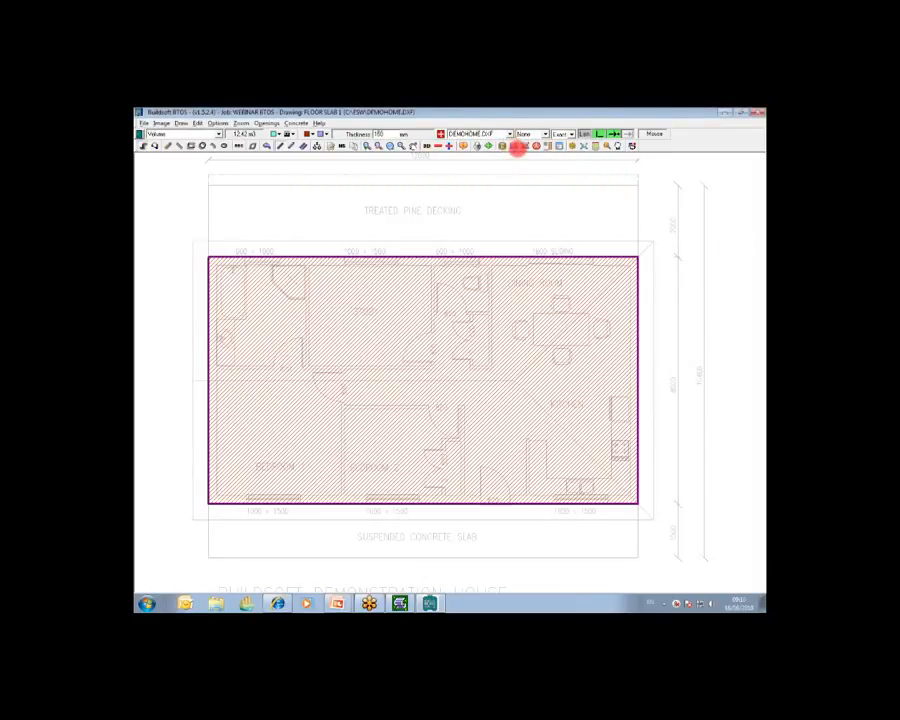
Show the side lengths on the slab drawing and transfer the slab volume to the calc sheet
click(516, 148)
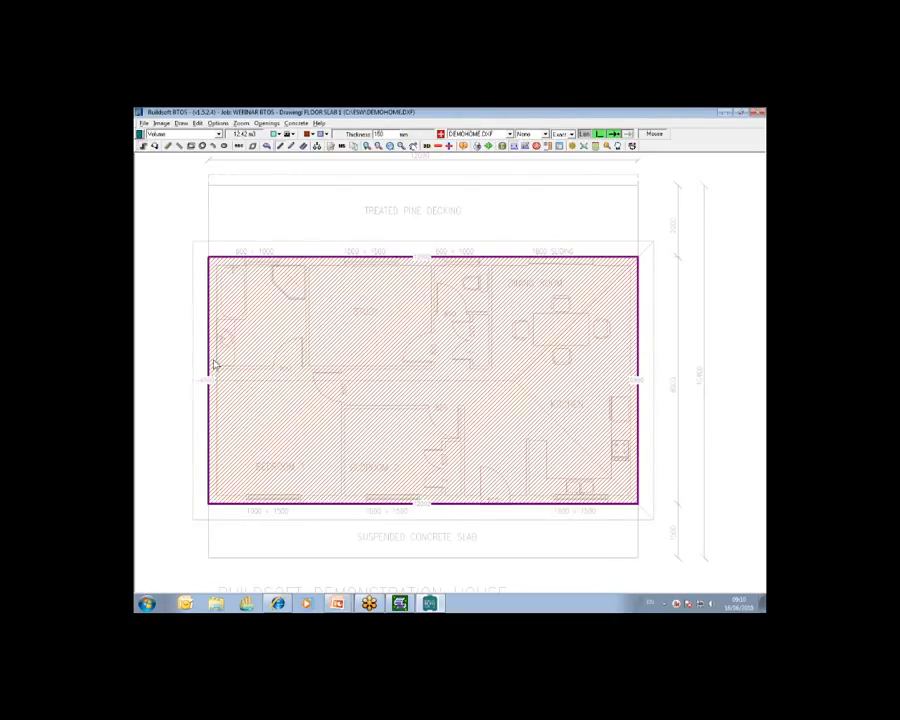
click(584, 133)
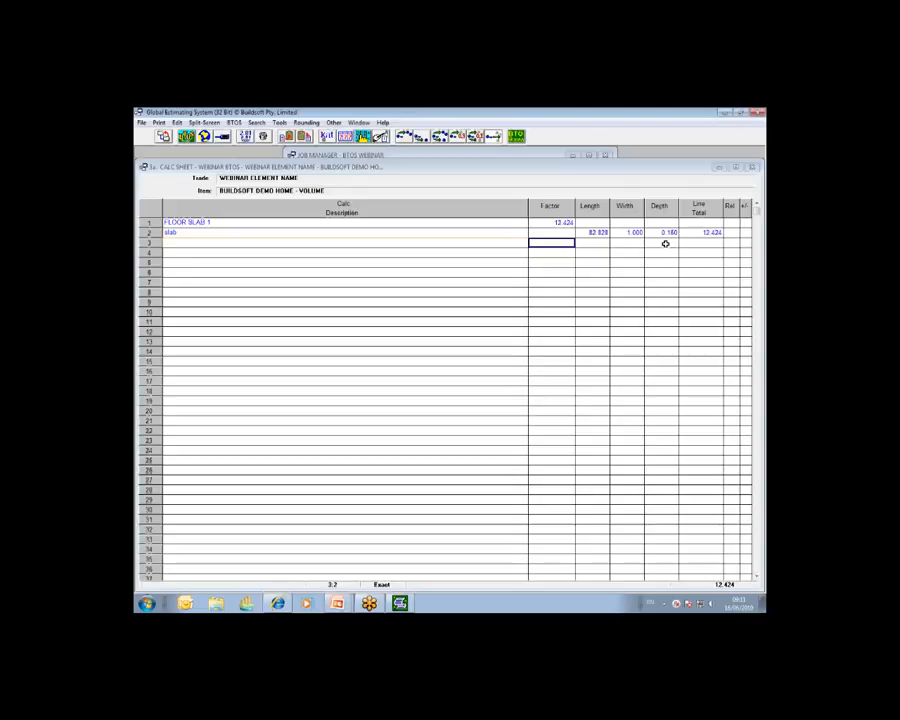
Return to the trade breakup and open the calc sheet for the BUILDSOFT DEMO HOME - VERTICAL AREA LESS OPES item's quantity
click(166, 141)
click(586, 249)
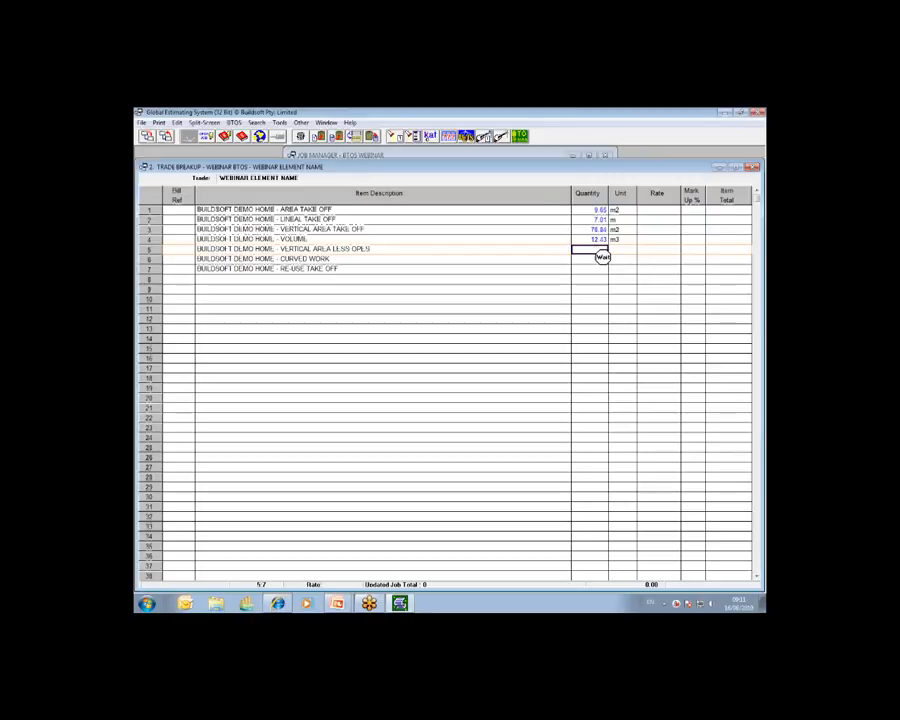
double_click(593, 249)
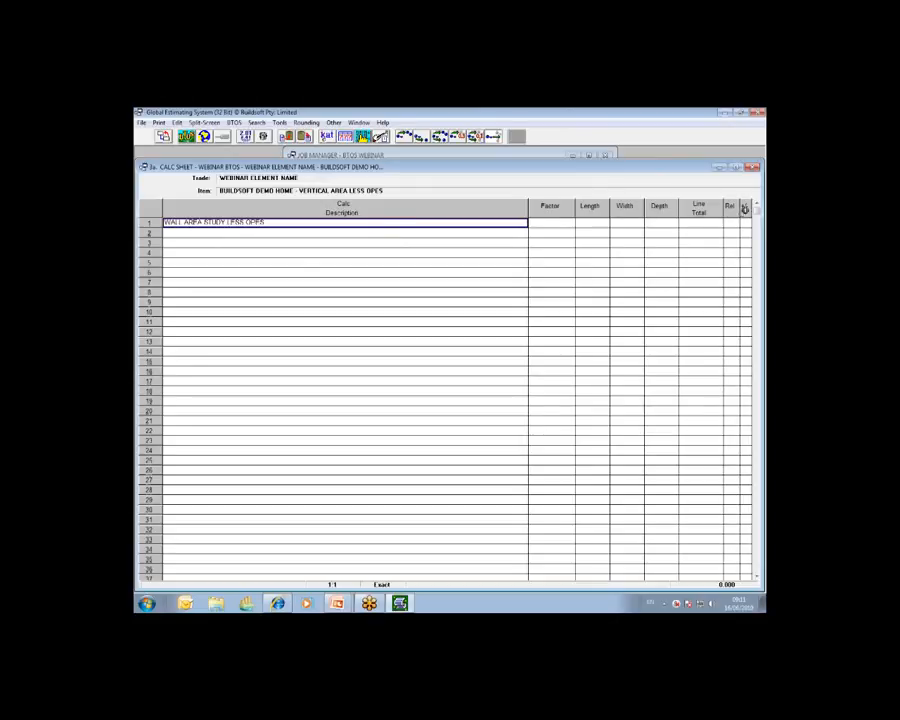
Append 1 to the WALL AREA STUDY LESS OPES description on the first calc line and open its BTOS drawing
click(754, 207)
click(201, 167)
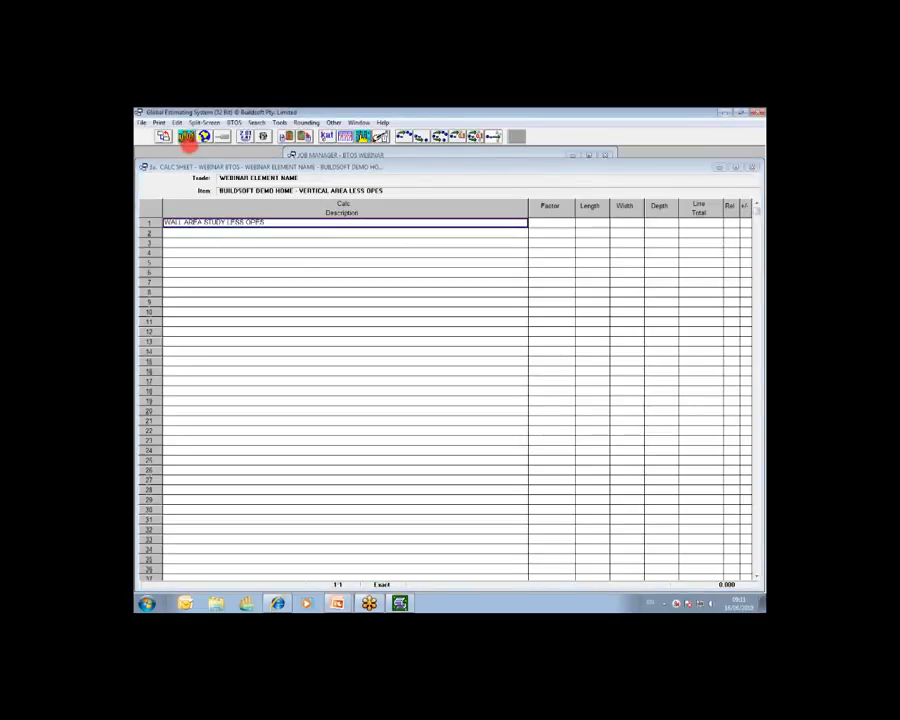
click(243, 222)
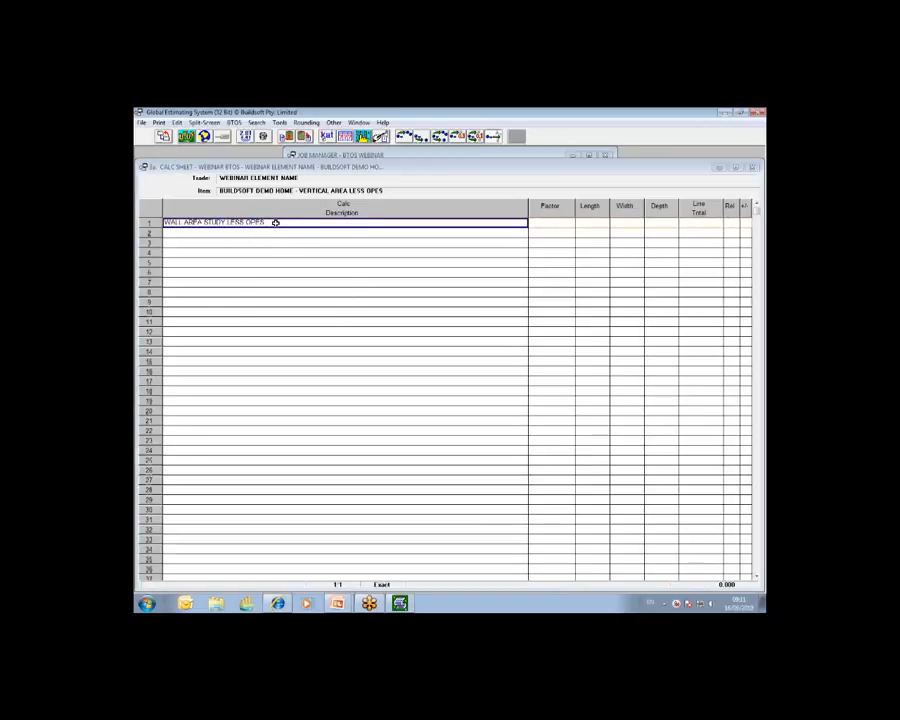
double_click(275, 222)
text(1)
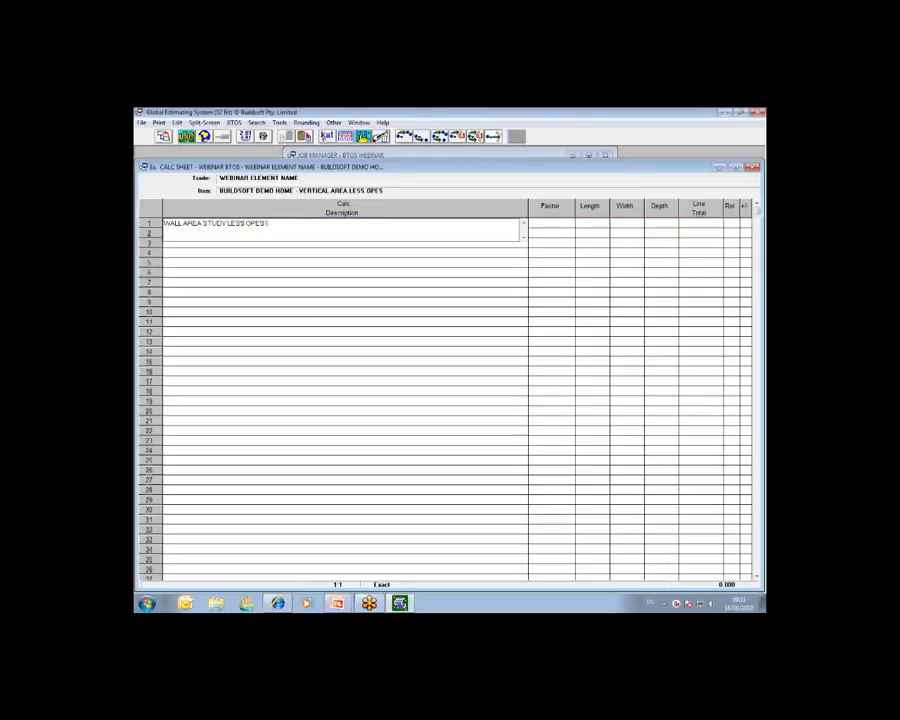
key(Return)
click(200, 137)
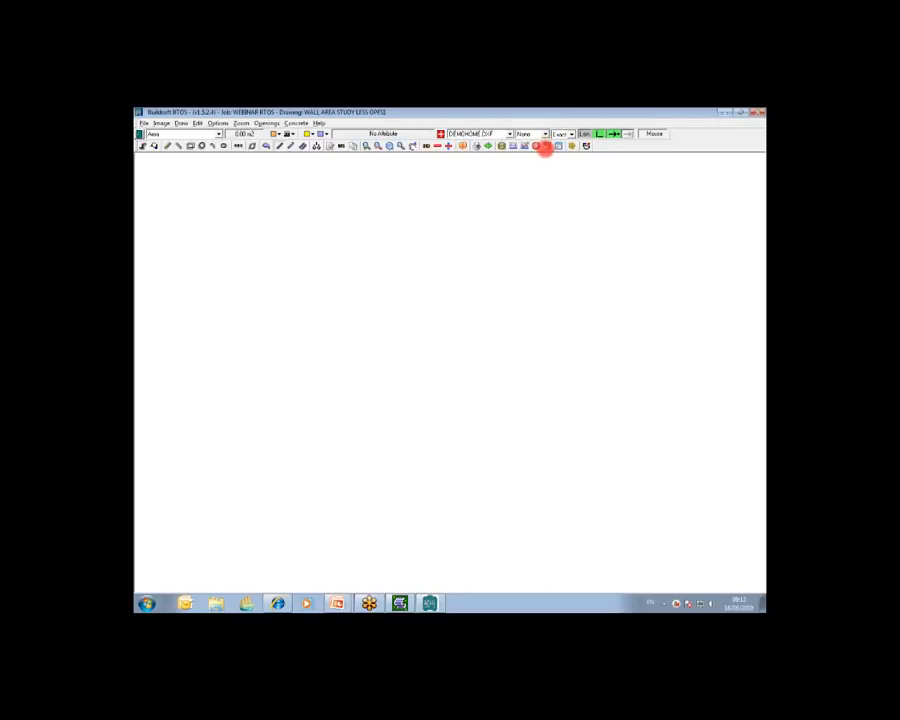
Open the Add Openings dialog for the study wall drawing and choose Window as the opening type
click(548, 147)
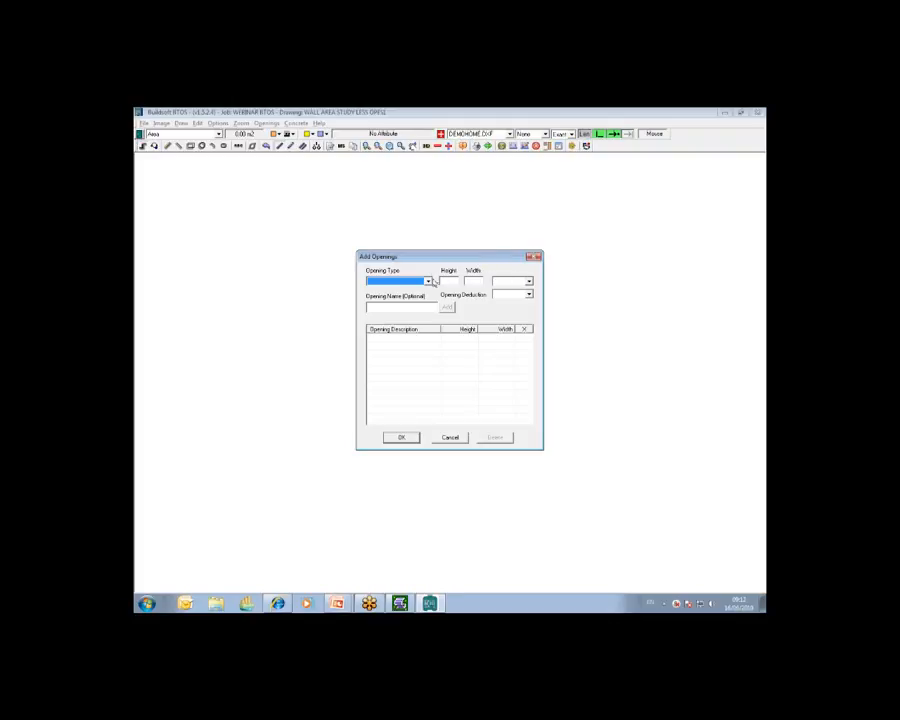
click(763, 211)
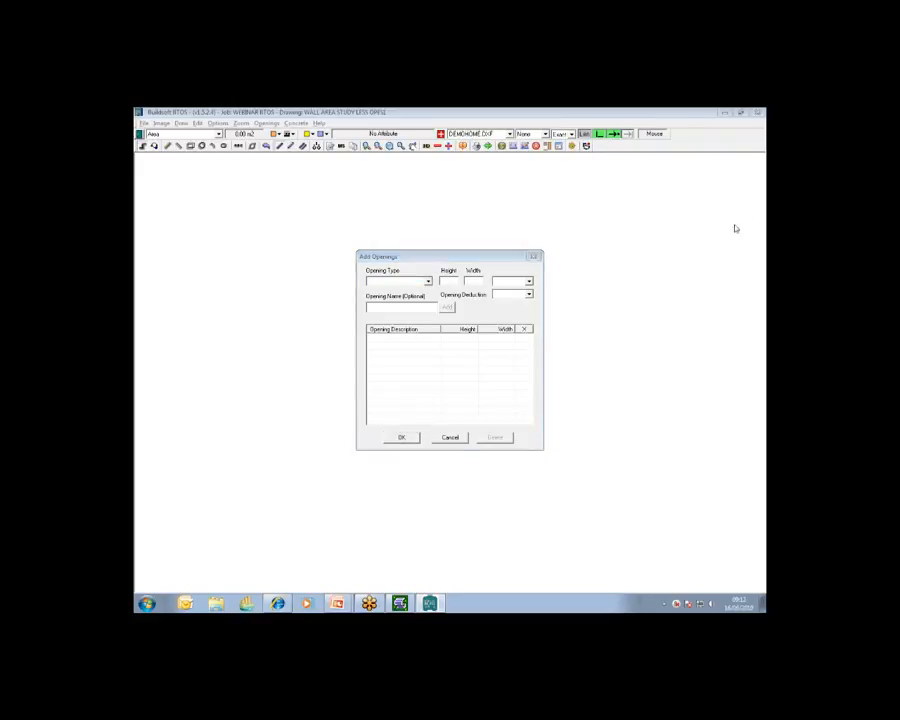
click(428, 274)
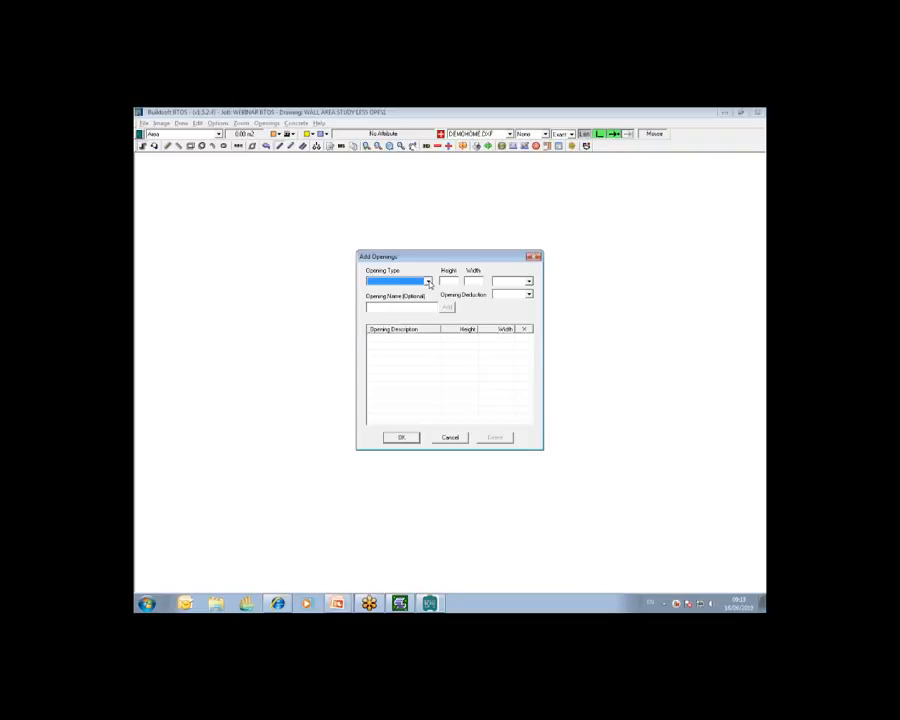
click(428, 282)
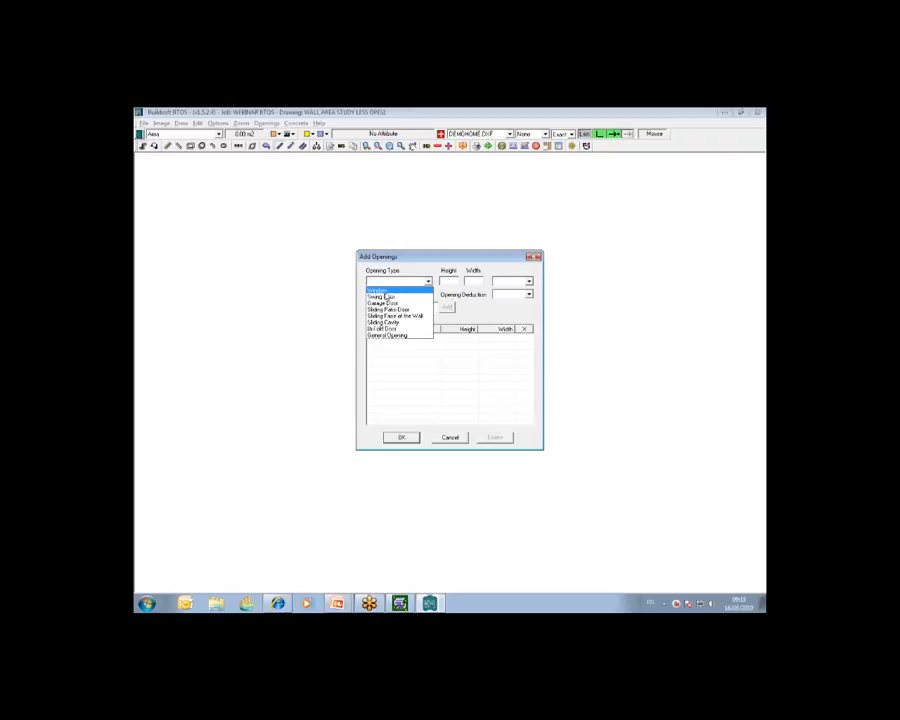
click(382, 290)
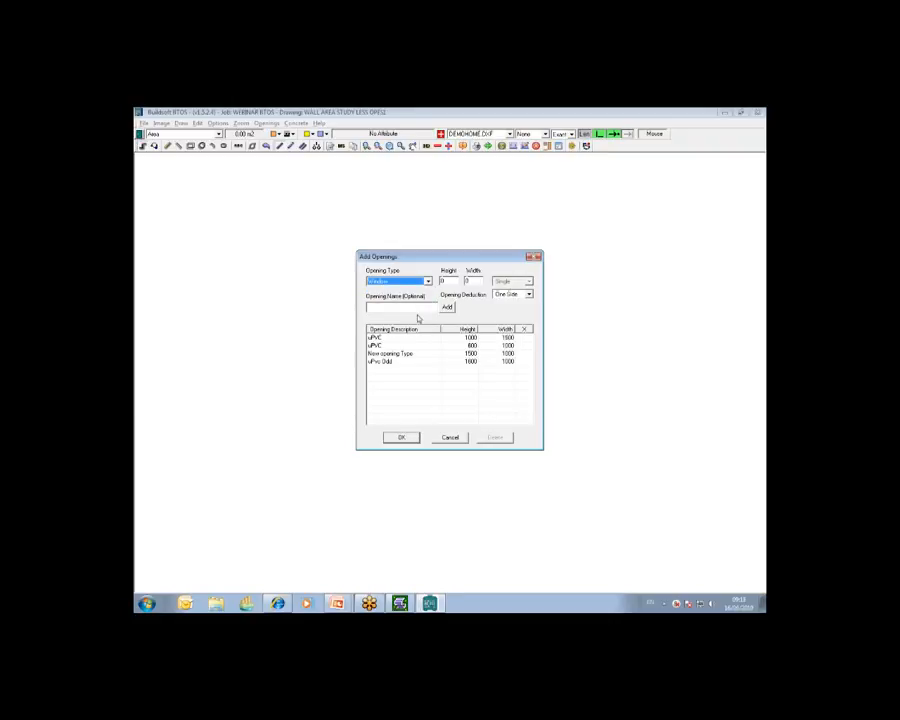
click(393, 343)
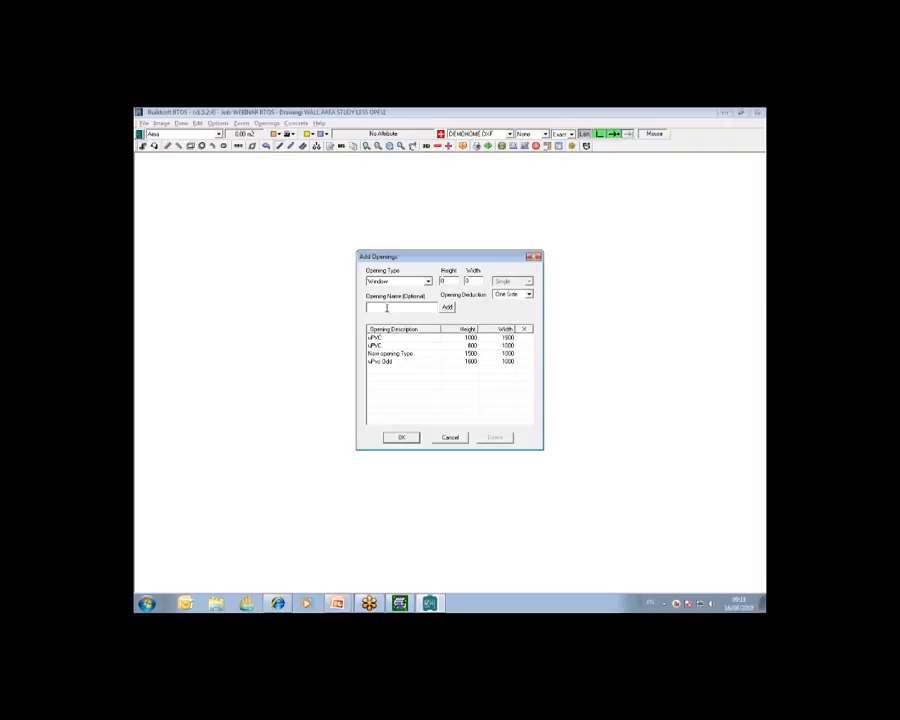
Add a window opening named Standard uPvc Window with height 1200 and width 1000 to the openings list
text(Standard uPvc Window)
drag(446, 281, 436, 281)
text(1200)
key(Tab)
text(1000)
click(757, 204)
click(464, 305)
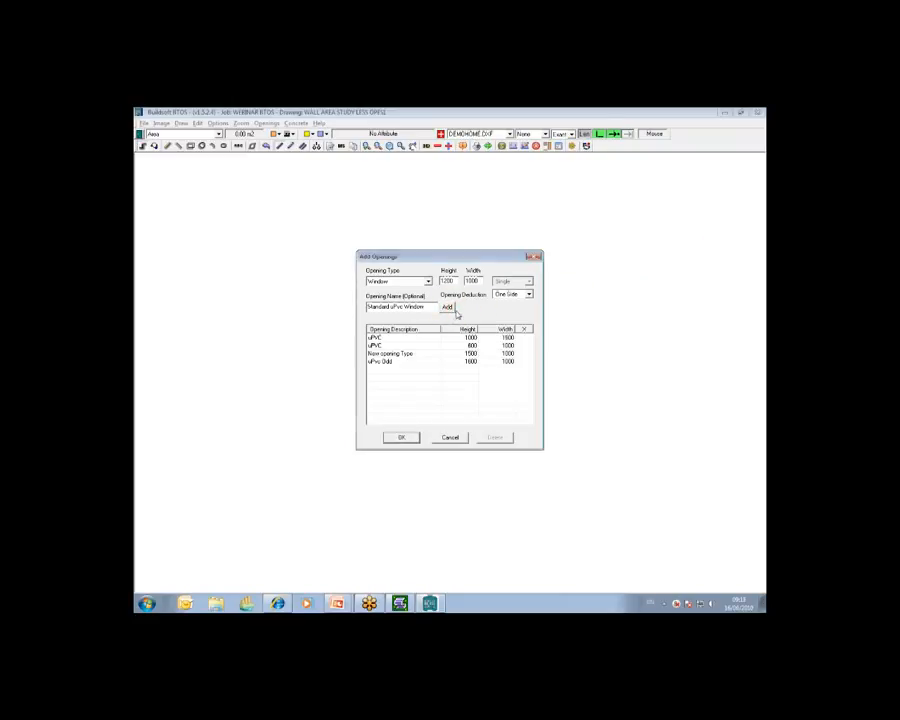
click(448, 307)
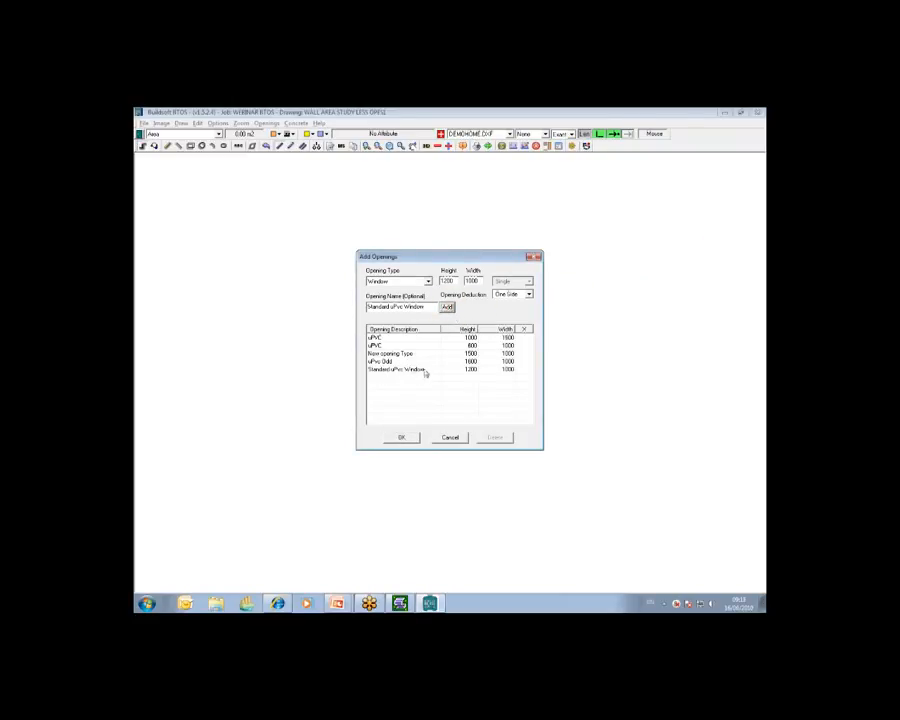
Review the predefined Swing Door openings and close the Add Openings dialog
click(449, 438)
click(429, 283)
click(399, 300)
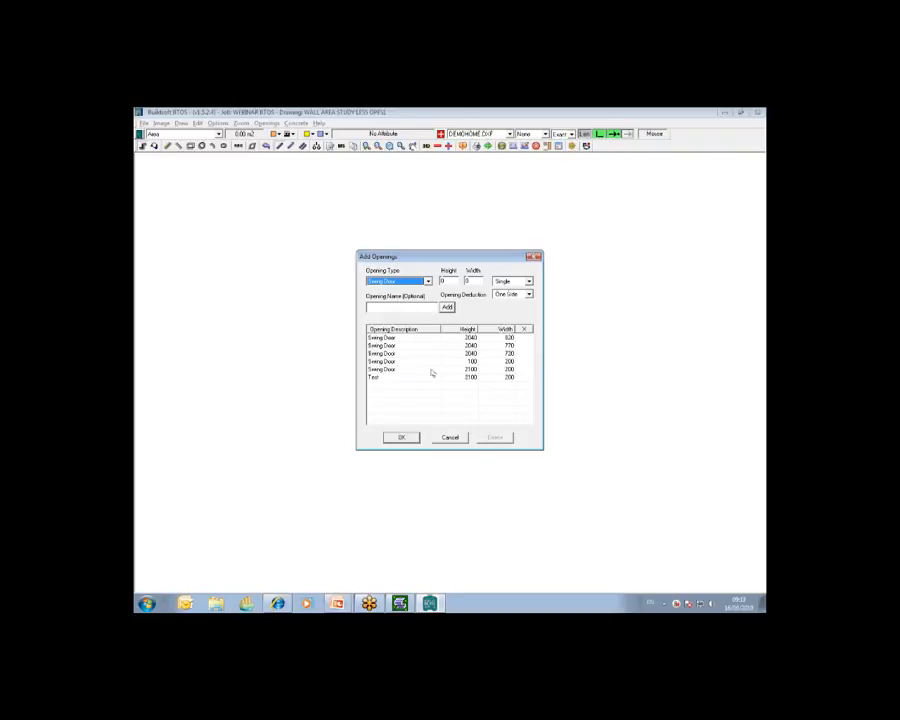
click(379, 309)
mouse_move(447, 281)
mouse_down()
mouse_move(437, 281)
mouse_move(472, 281)
mouse_move(456, 280)
mouse_up()
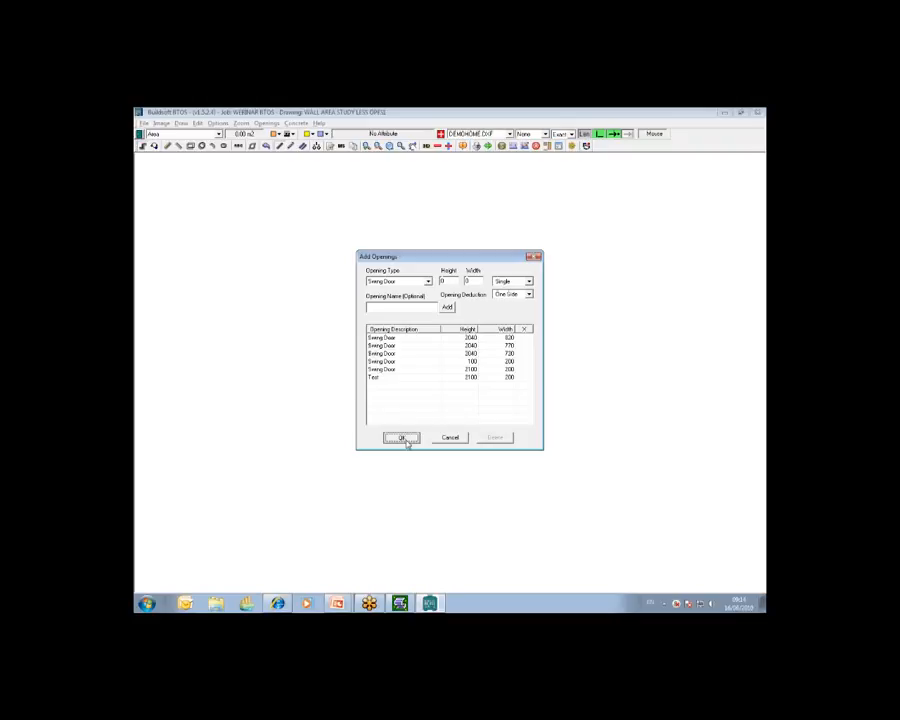
click(403, 439)
click(491, 376)
click(450, 437)
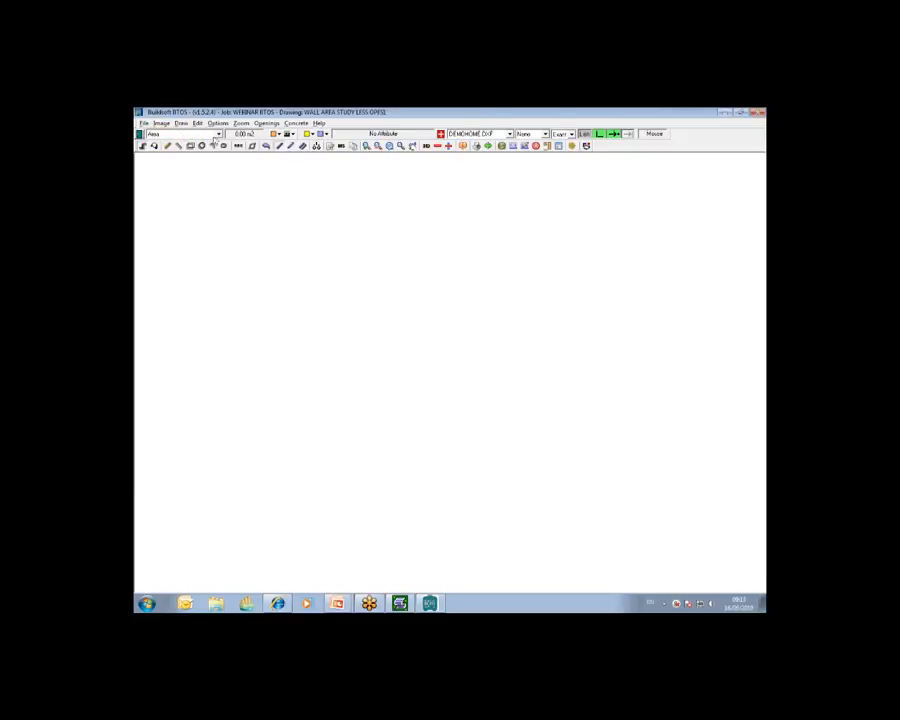
Set the measurement type to Vertical Area Less Openings with a wall height of 2400 mm
click(218, 134)
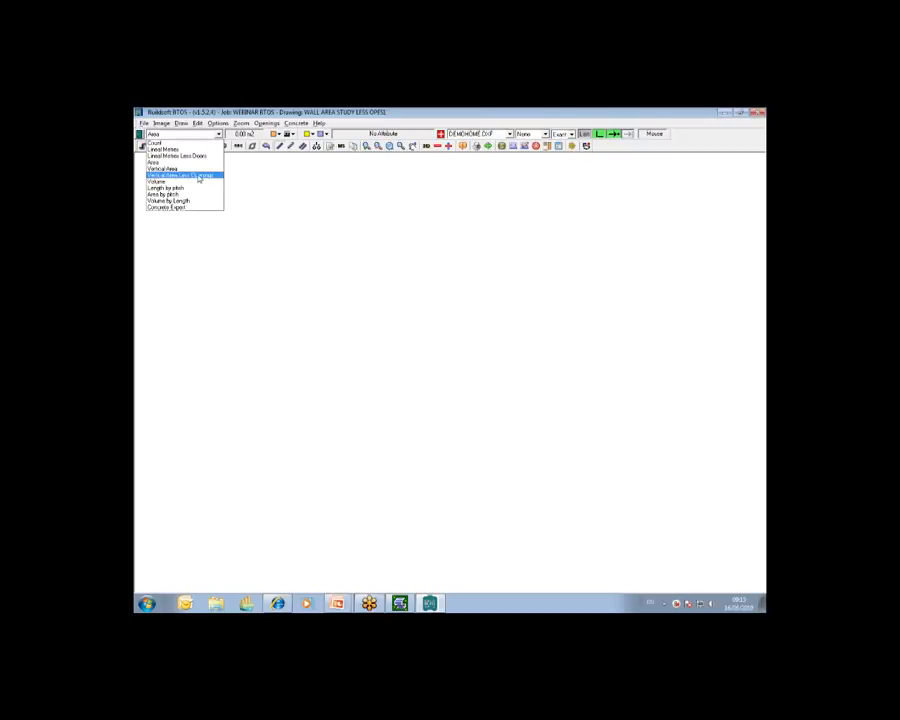
click(204, 176)
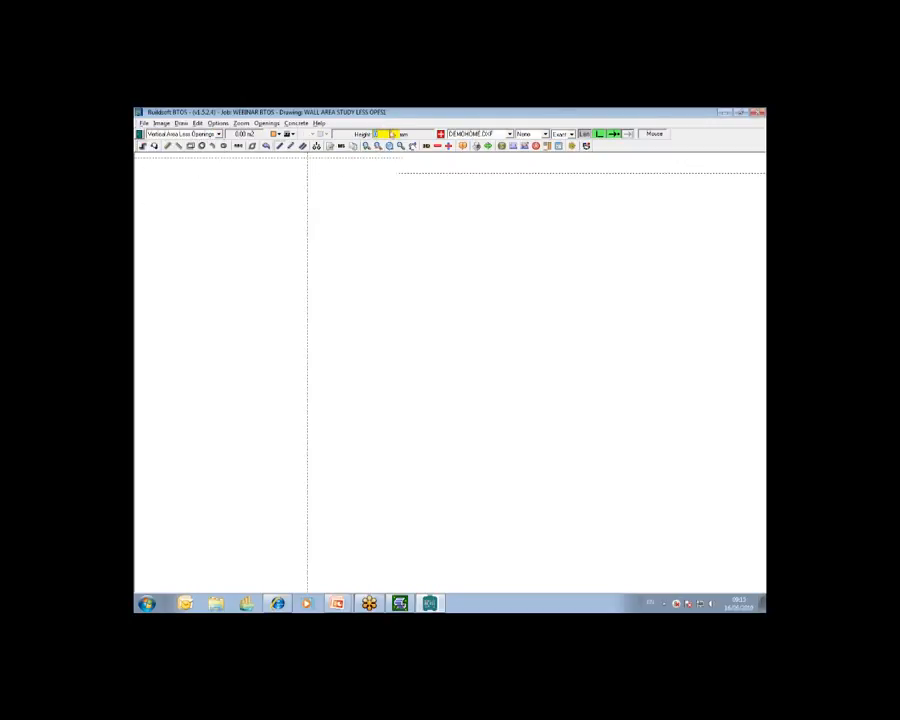
click(758, 208)
click(722, 236)
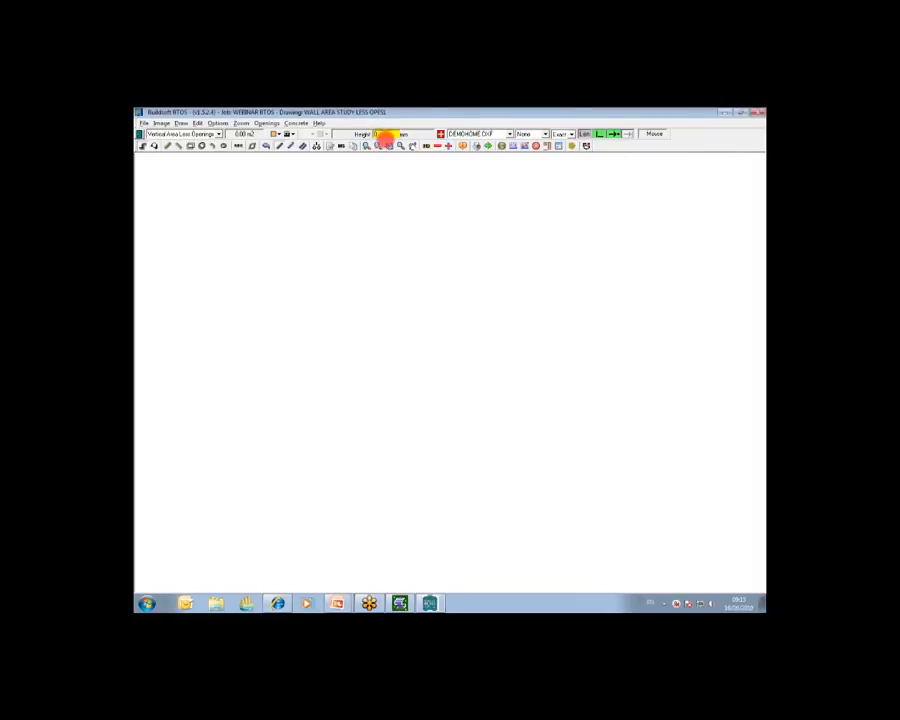
drag(394, 135, 372, 134)
text(2400)
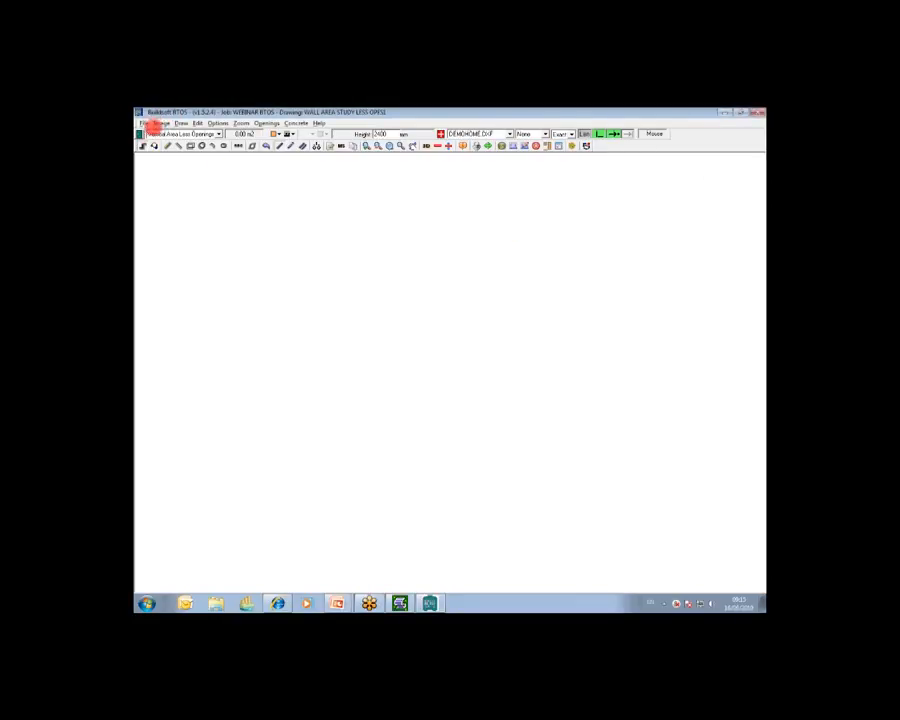
Load the DEMOHOME.DXF plan from the current job's images into the drawing
click(163, 123)
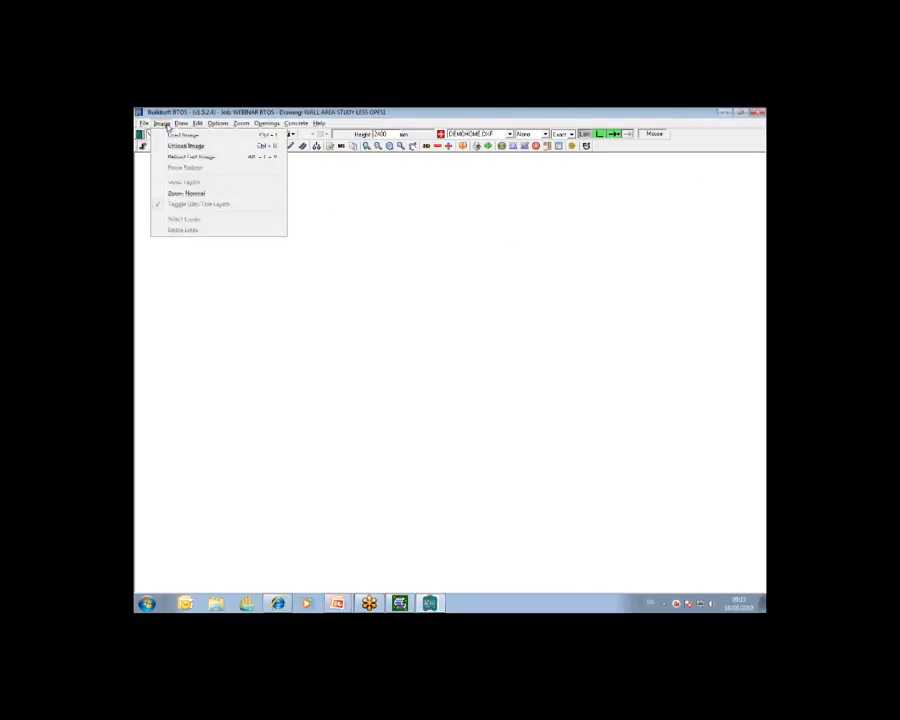
click(198, 138)
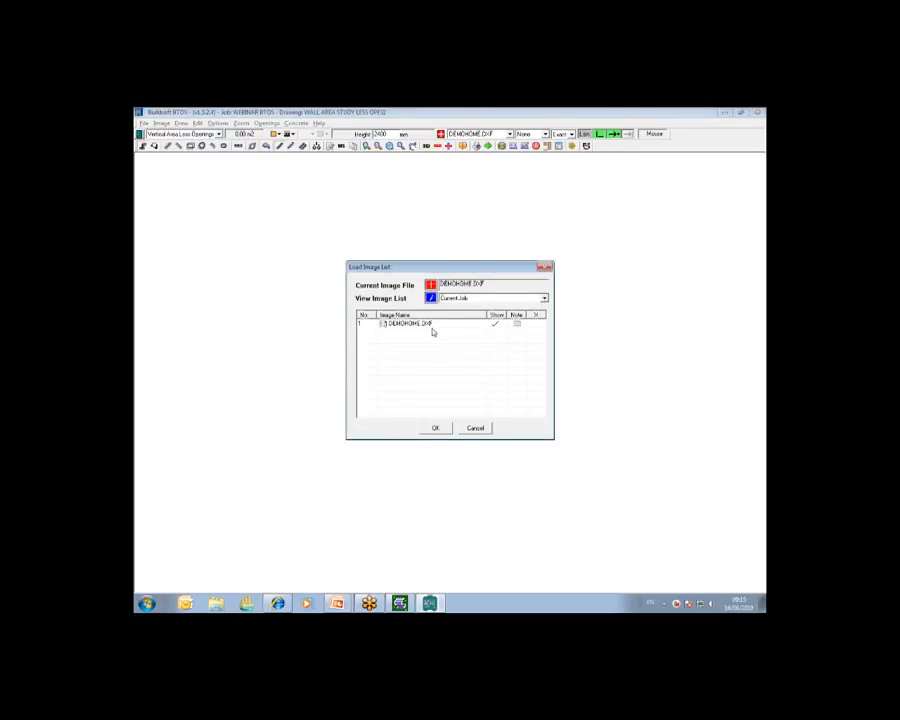
click(433, 428)
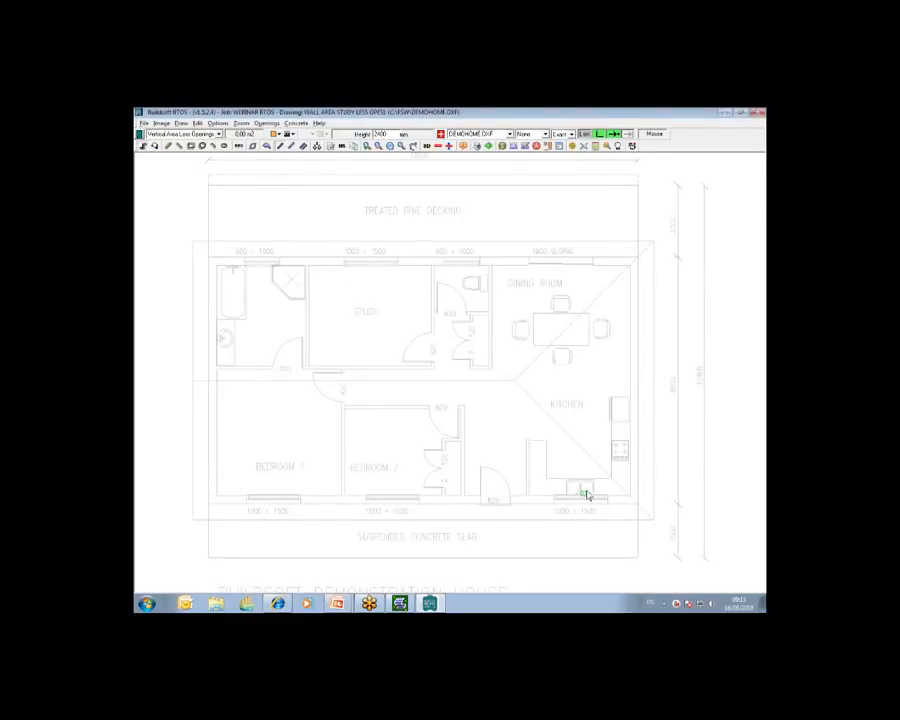
click(759, 206)
click(728, 246)
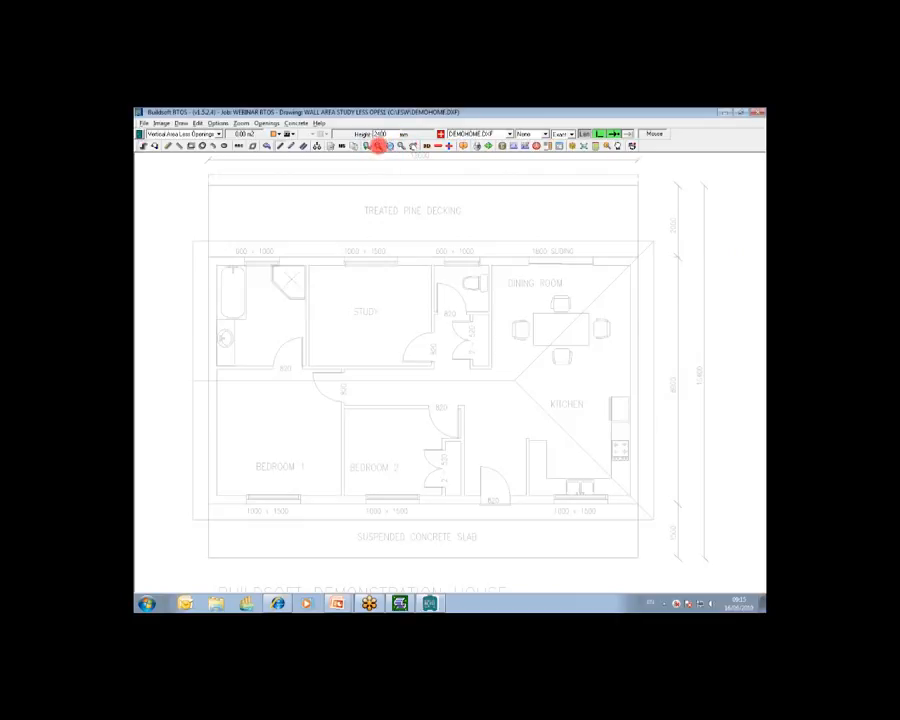
key(Escape)
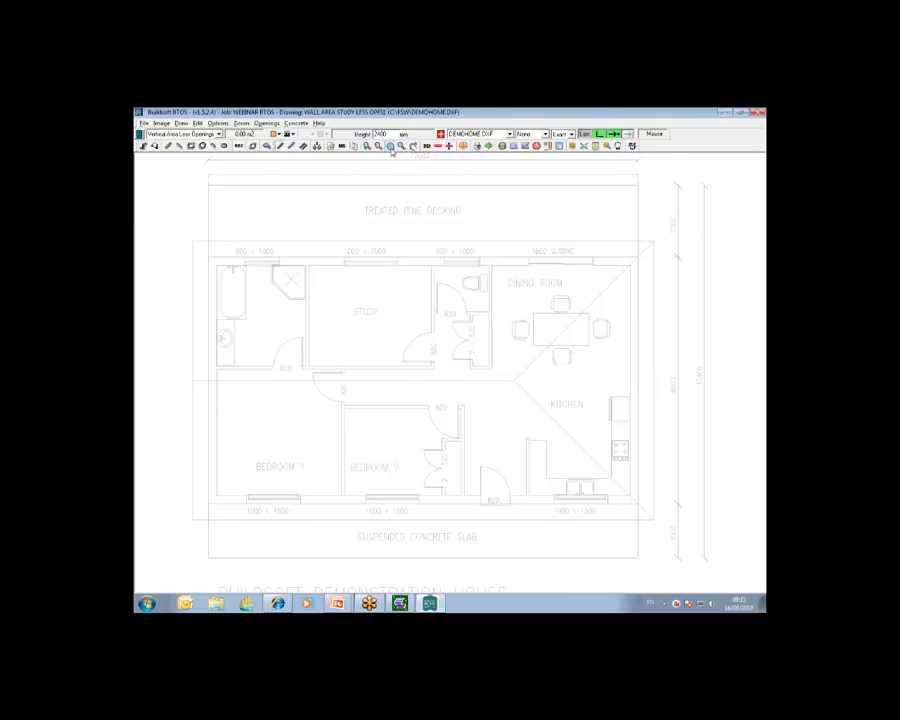
Trace the four inner walls of the STUDY room as a closed outline, starting at its upper-left corner
click(391, 146)
click(292, 249)
drag(292, 249, 466, 386)
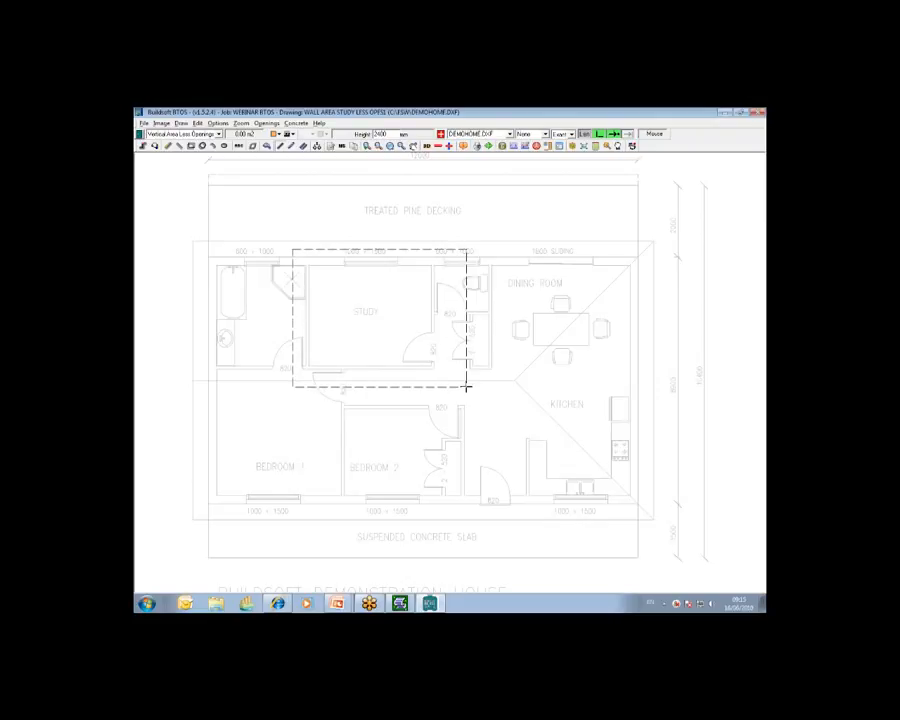
click(466, 386)
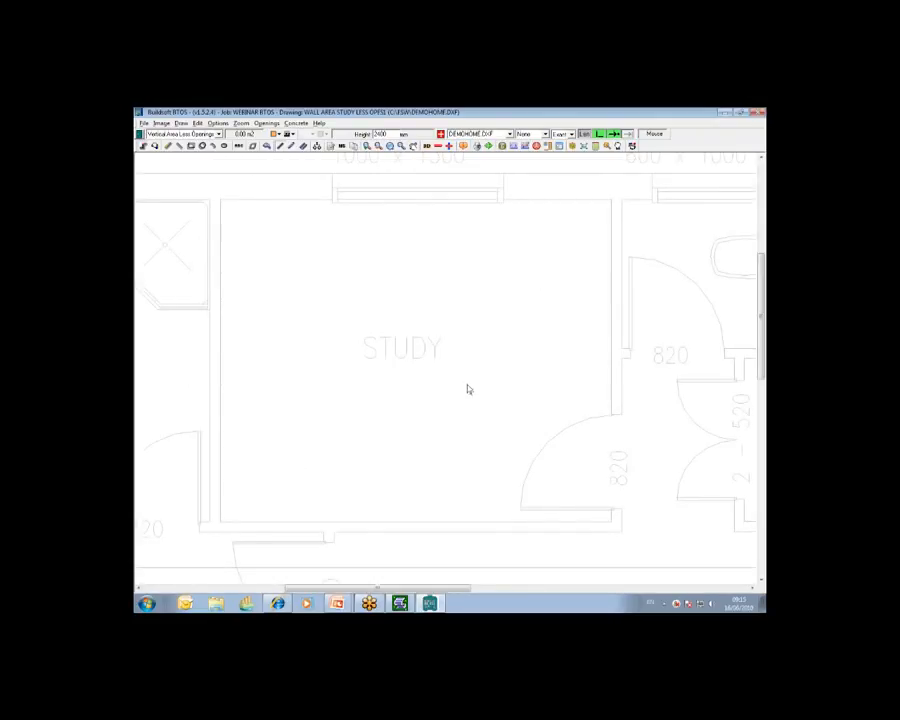
click(229, 201)
click(610, 203)
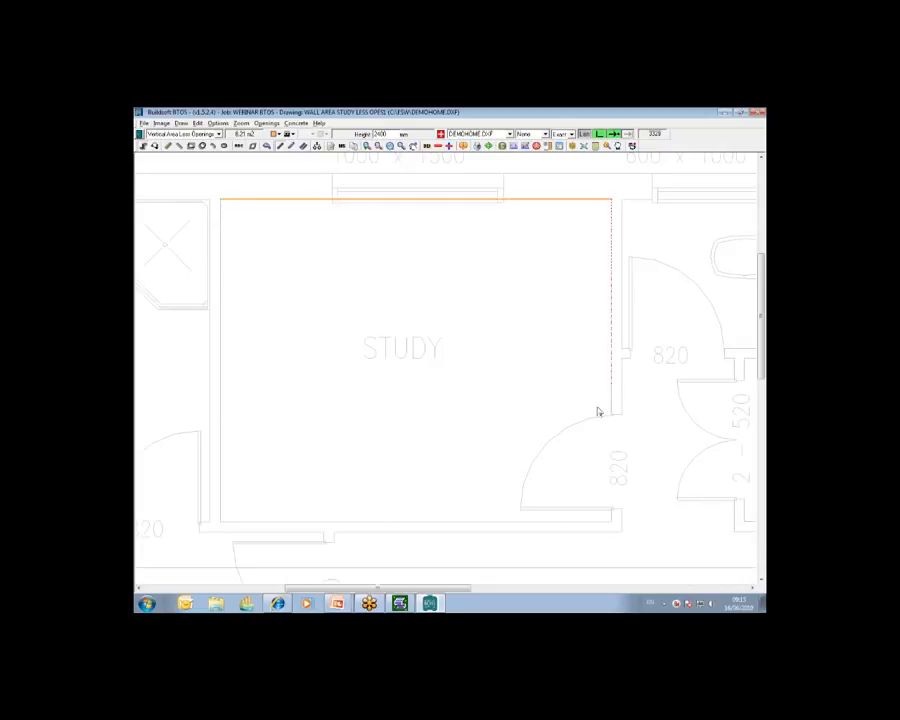
click(611, 519)
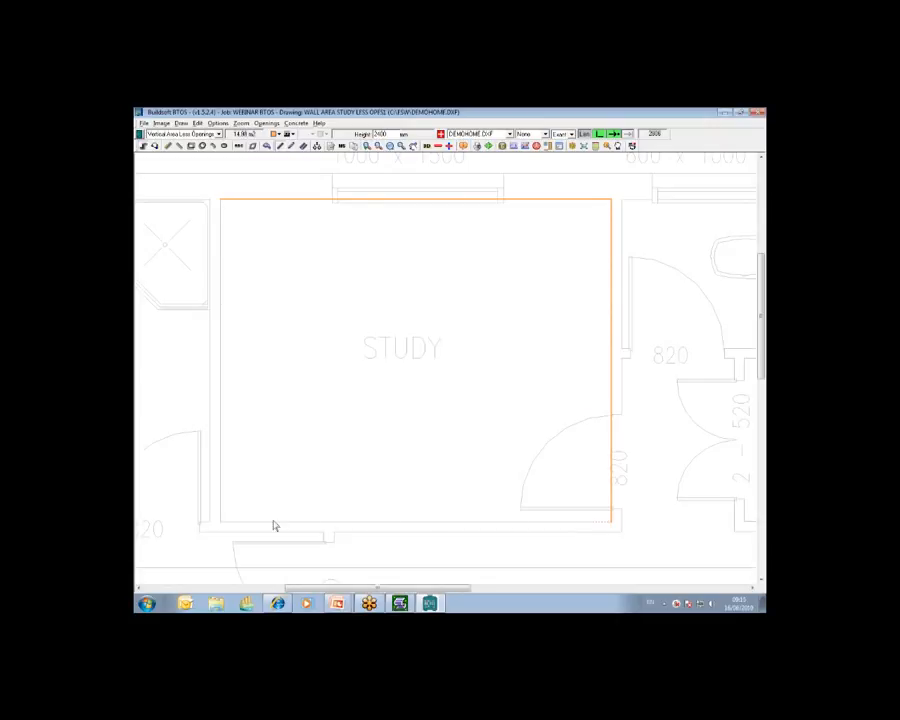
click(221, 521)
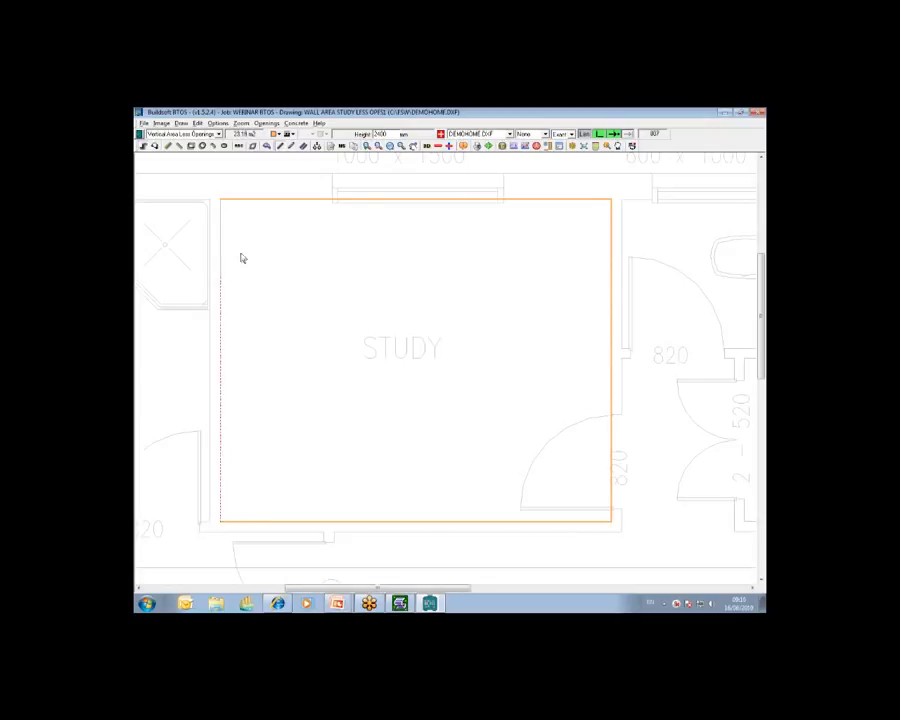
click(273, 301)
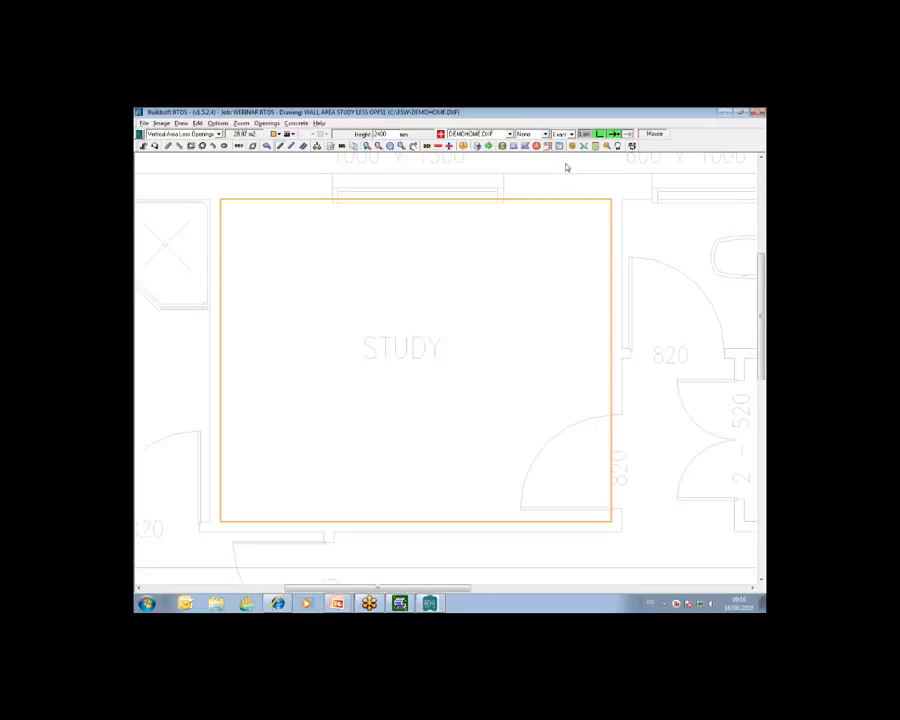
Insert the 1000 high by 1500 wide uPVC window opening into the study's upper wall
click(548, 147)
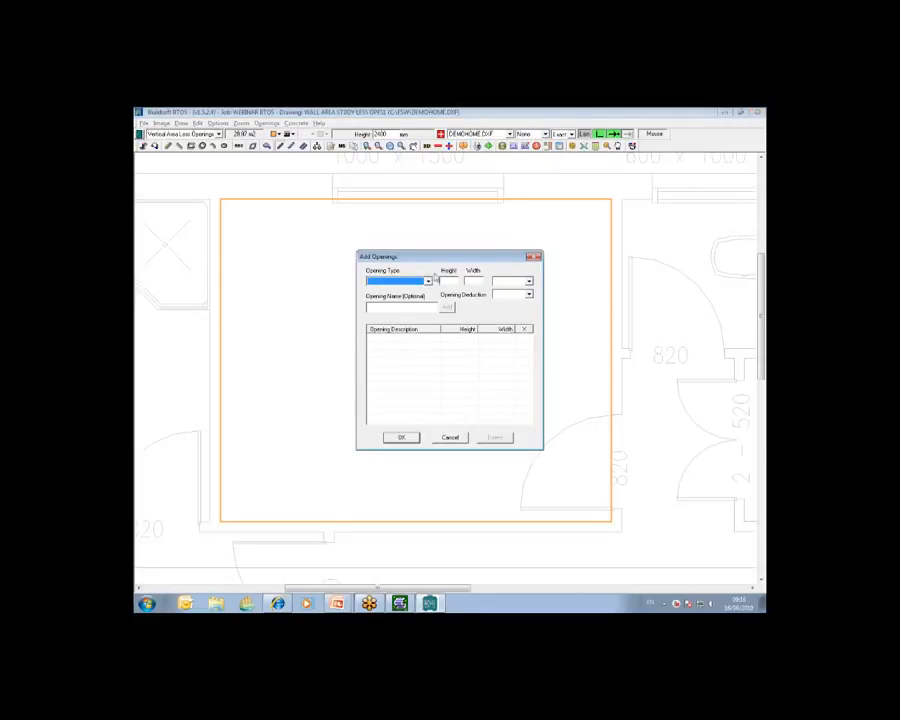
click(428, 281)
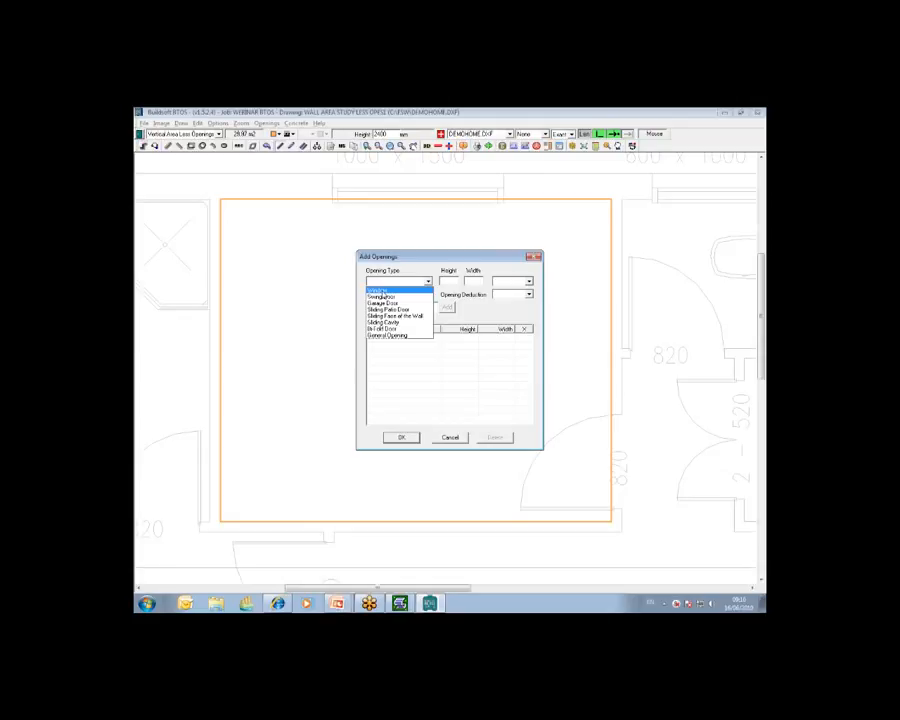
click(378, 290)
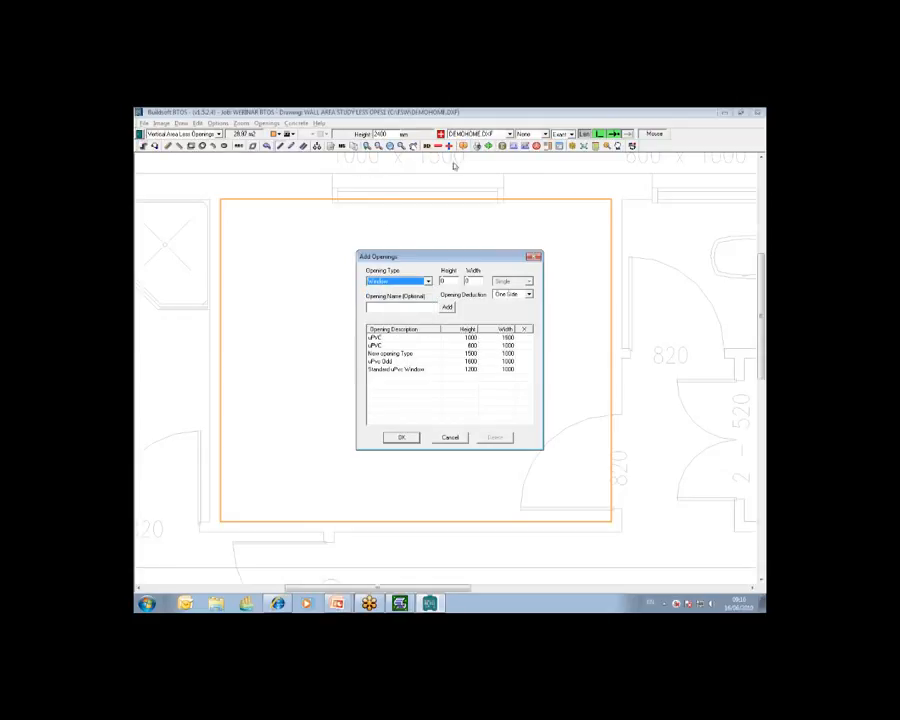
click(379, 340)
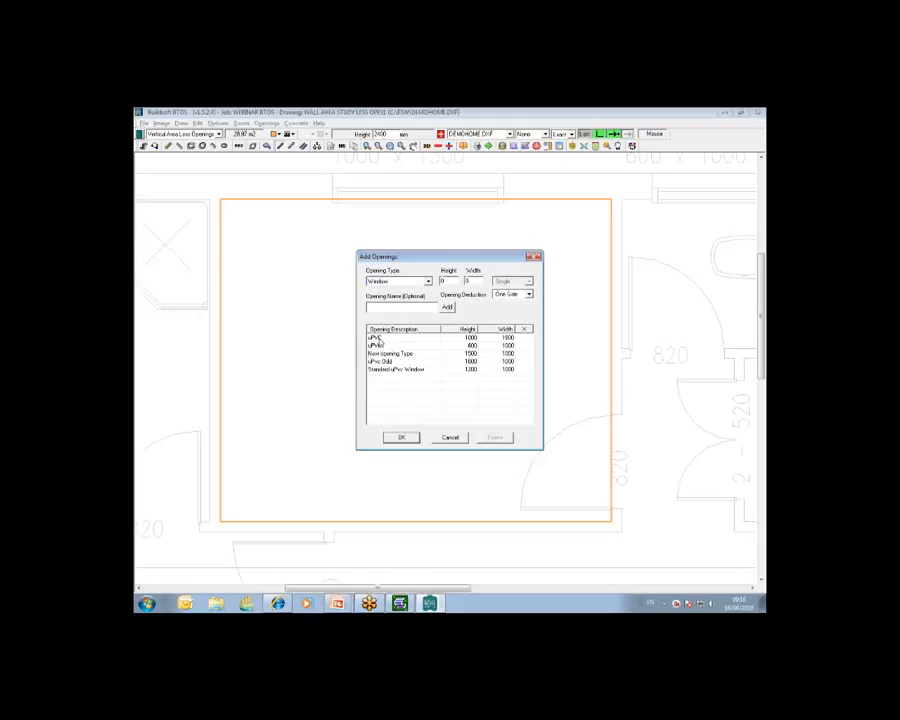
double_click(379, 340)
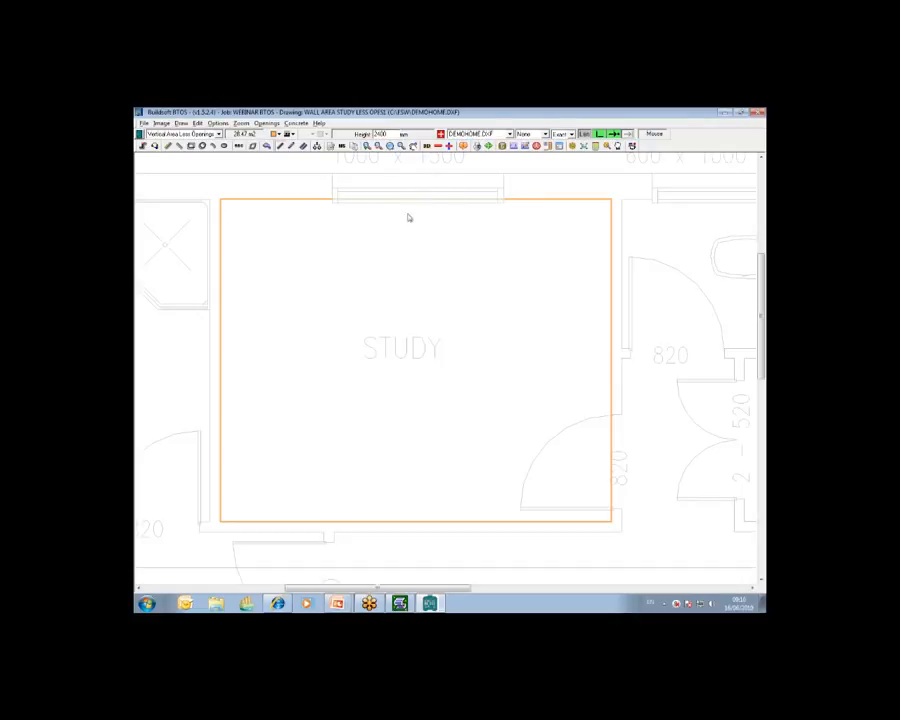
Insert the 2040 high by 820 wide swing door into the study's right wall, swinging into the room to match the plan
click(551, 147)
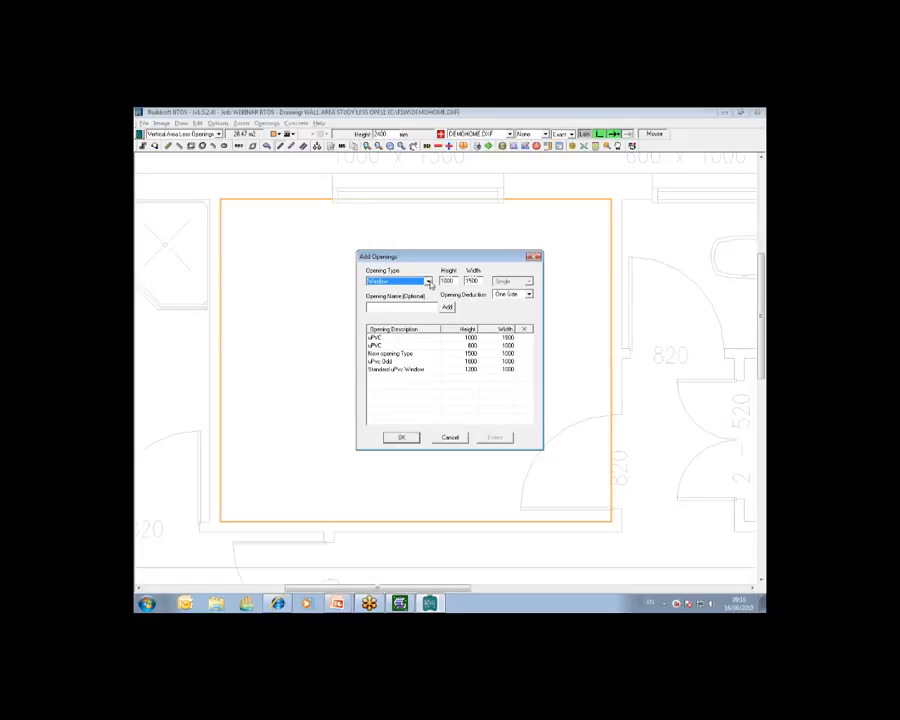
click(429, 283)
click(393, 297)
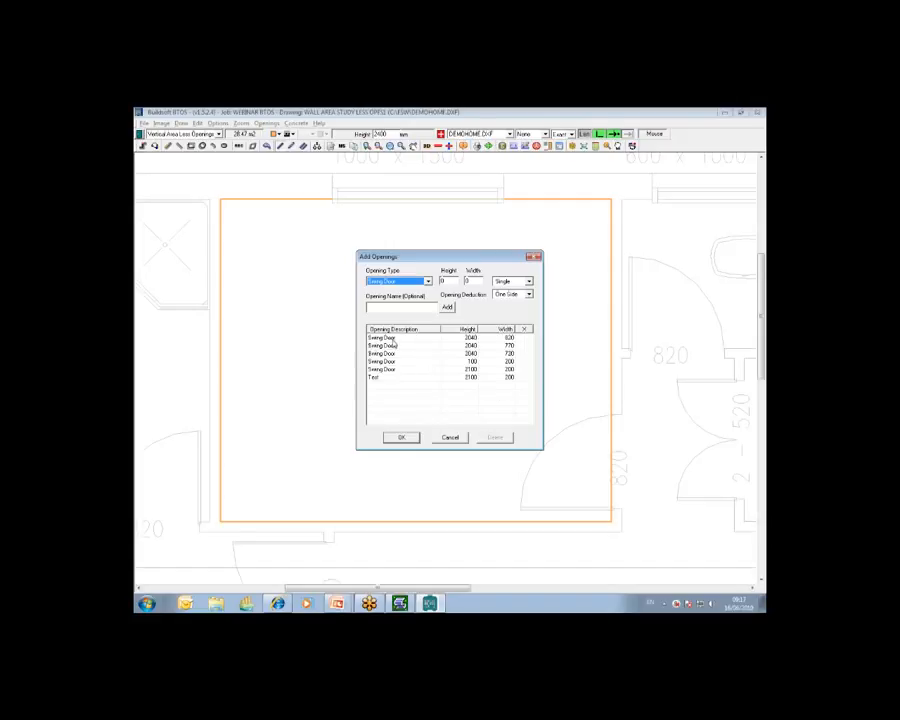
click(396, 343)
double_click(396, 343)
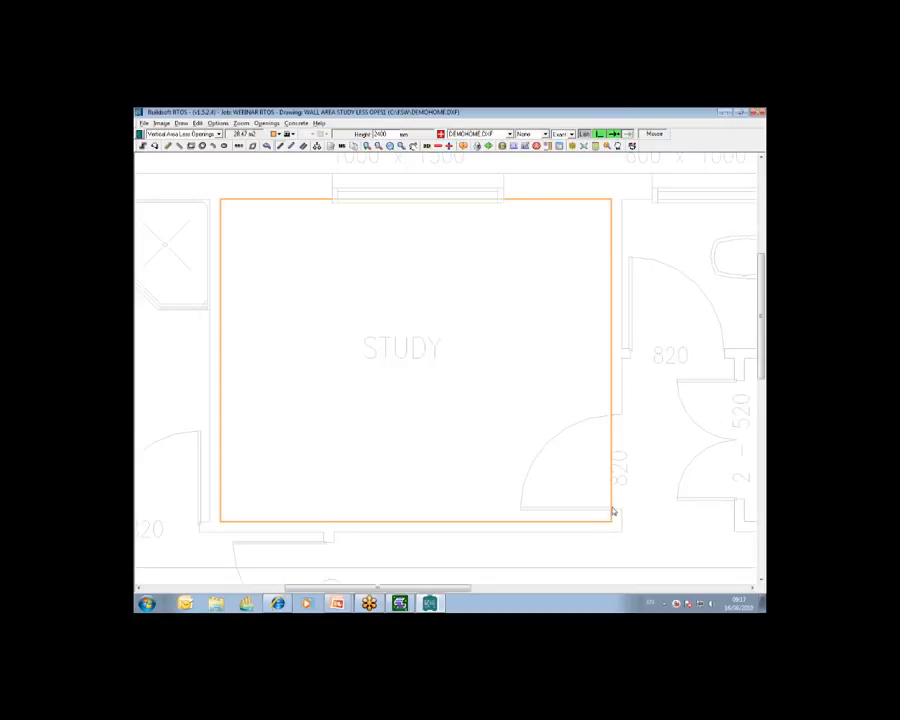
click(598, 421)
click(548, 378)
click(607, 419)
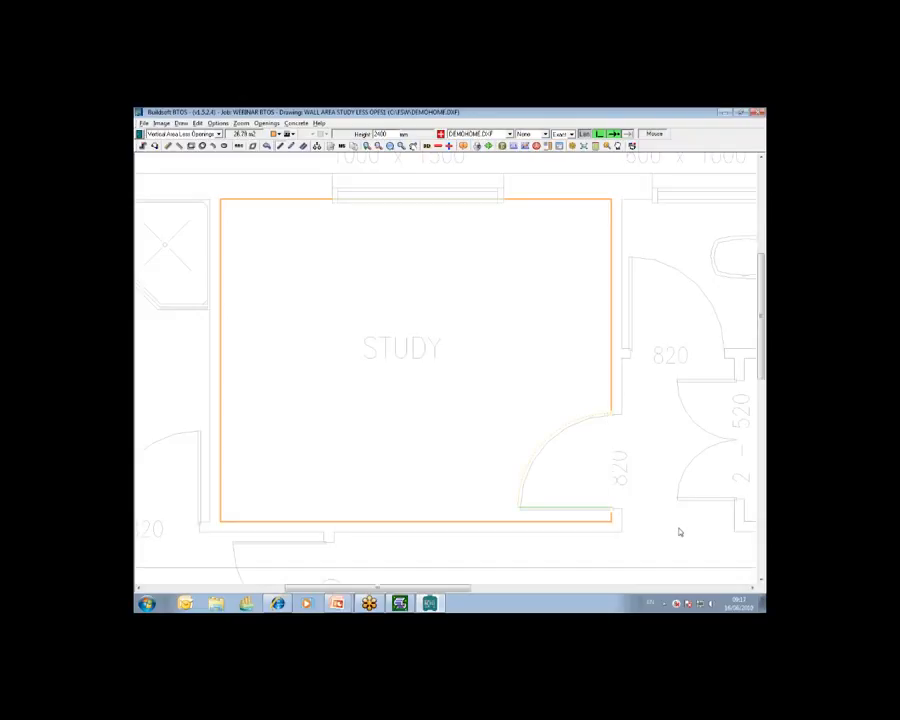